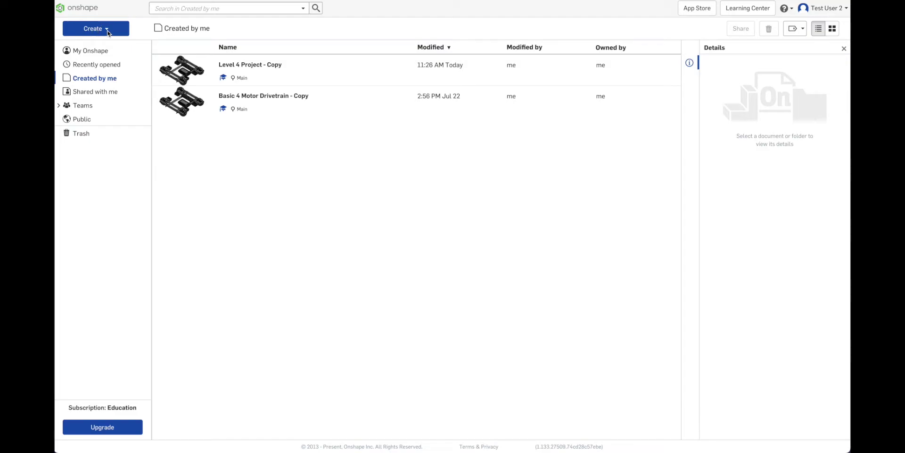
- Create a new document named "Level 5 Project"
left_click(107, 31)
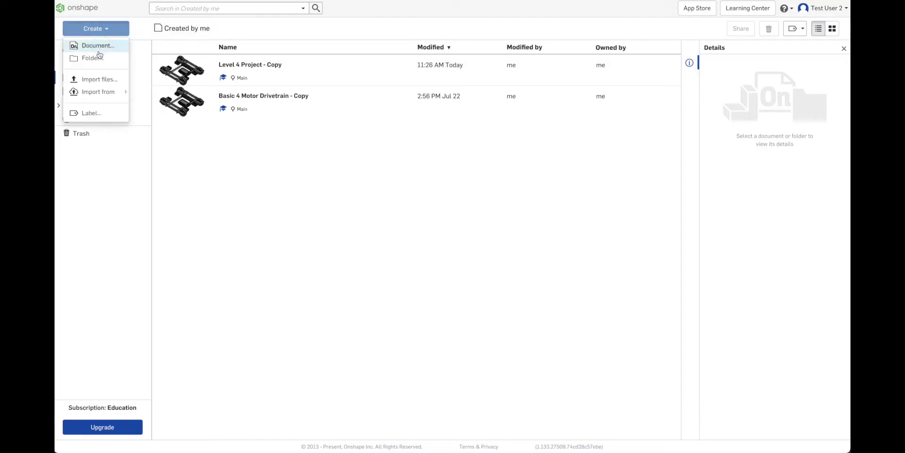
left_click(104, 46)
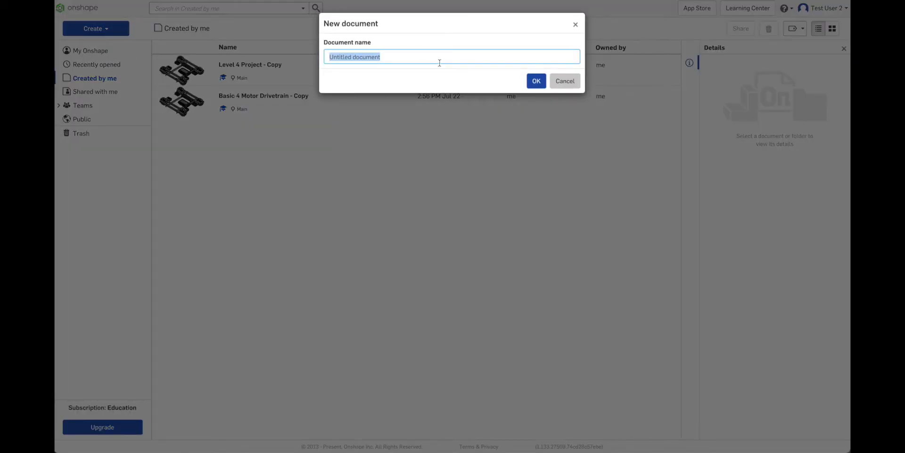
key("BackSpace")
type("Tes")
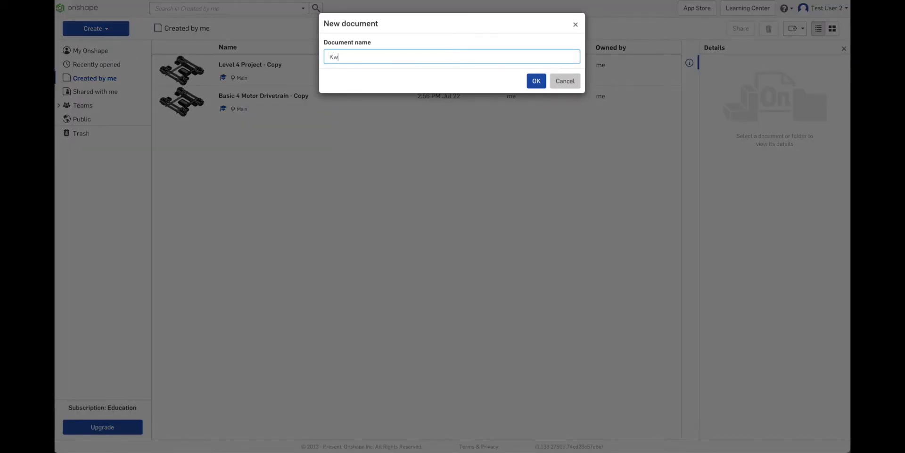
type("t")
key("BackSpace")
key("BackSpace")
key("BackSpace")
key("BackSpace")
type("Level 5 Project")
left_click(536, 81)
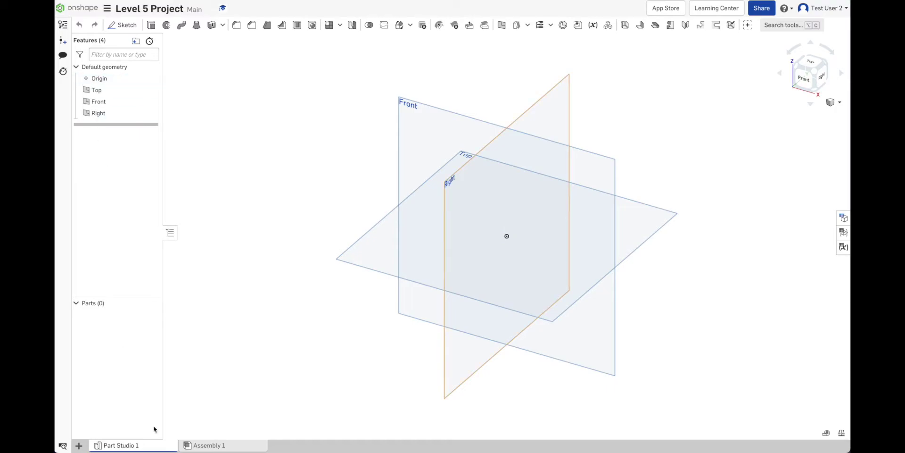
- Delete the empty Part Studio 1 from the document, leaving only the assembly
left_click(204, 445)
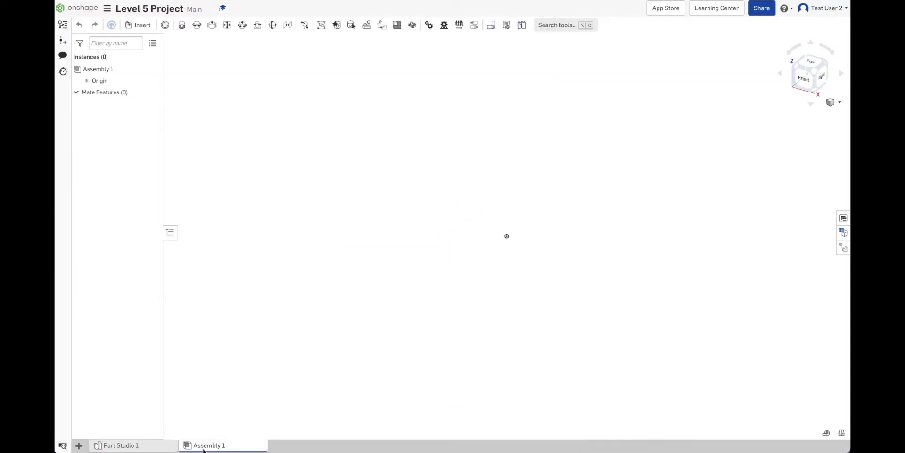
left_click(133, 445)
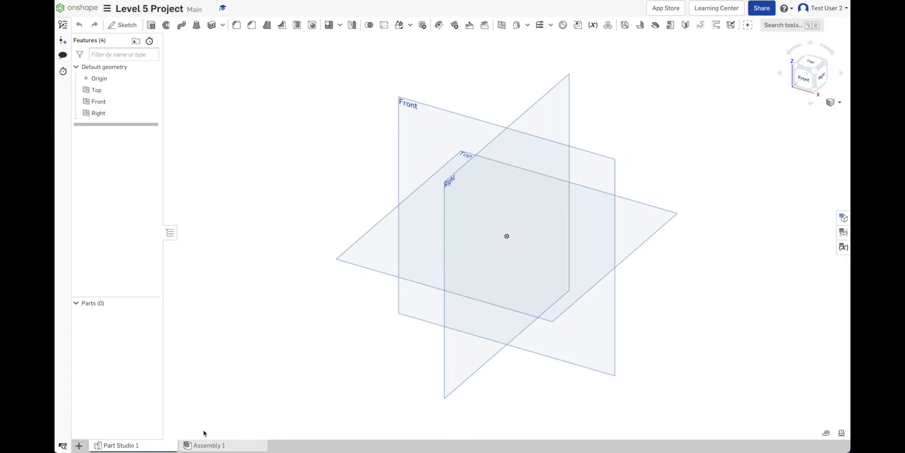
right_click(114, 446)
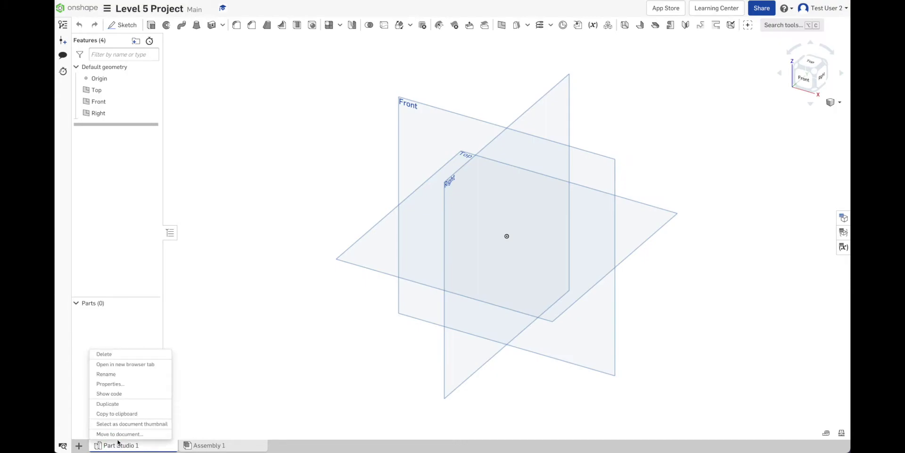
left_click(131, 357)
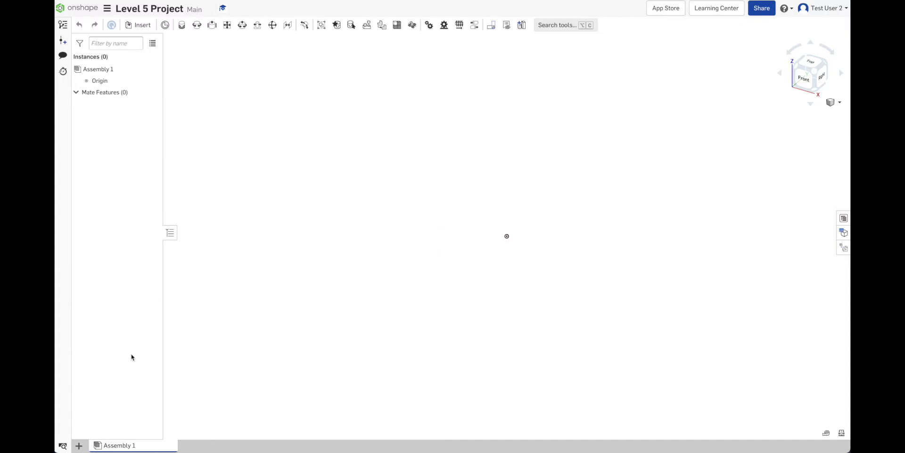
- Rename Assembly 1 to "Wheel Assembly"
right_click(126, 446)
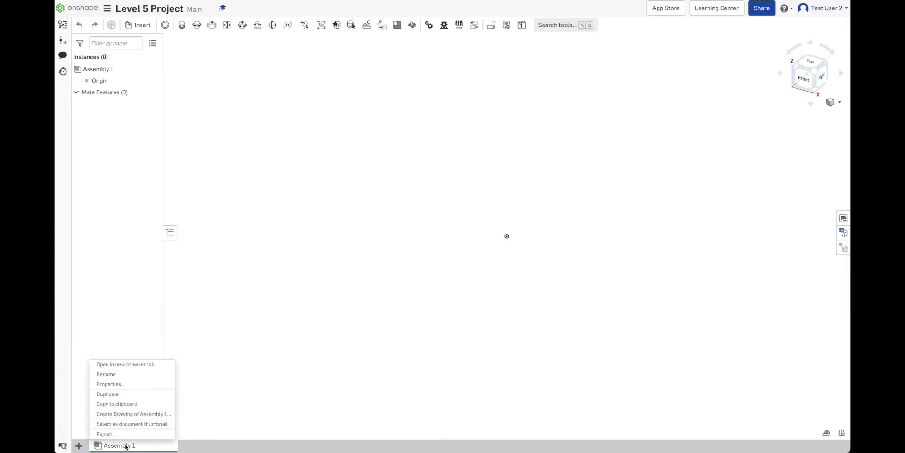
left_click(287, 377)
right_click(114, 446)
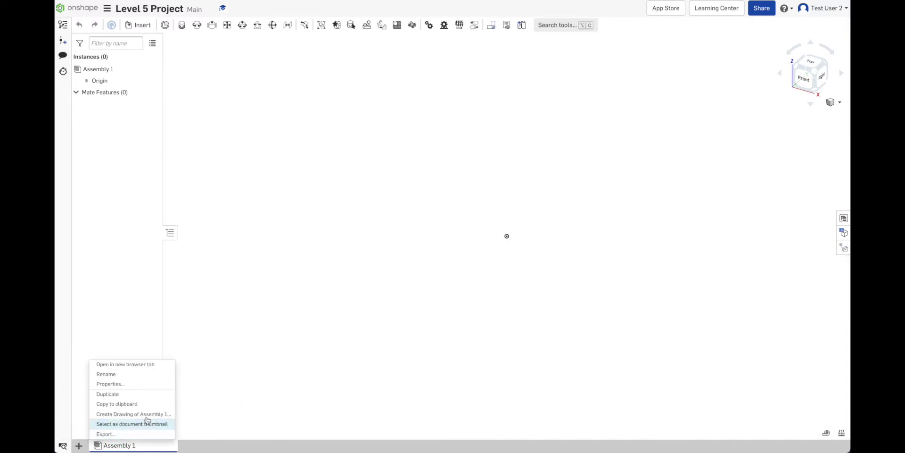
left_click(122, 376)
key("BackSpace")
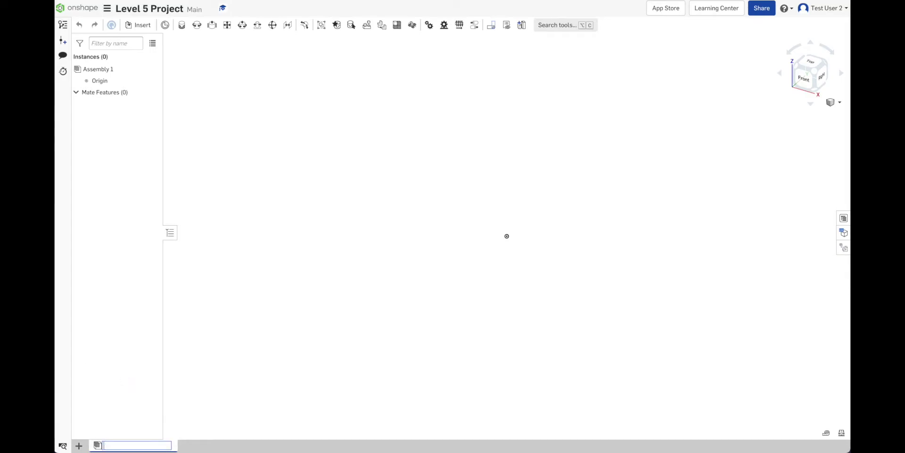
type("Wheel Assembly")
key("Return")
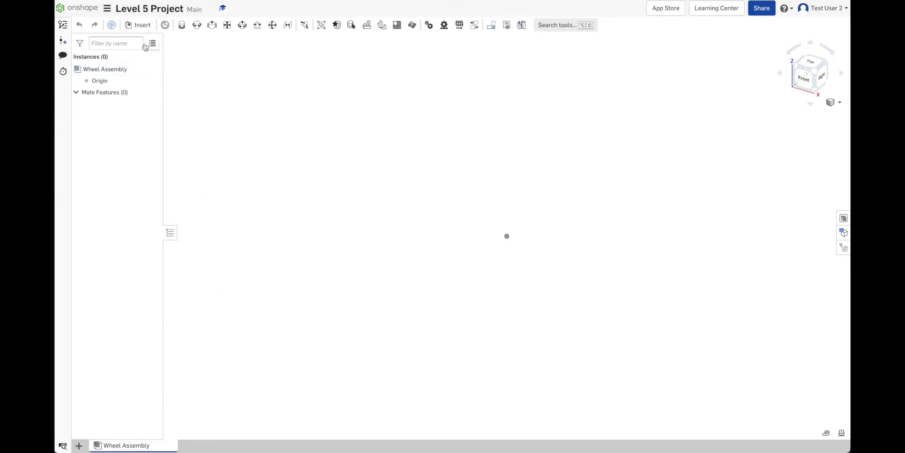
- Start inserting parts from other documents, search for "Vex Parts Lib" and open the Vex Parts Lib 2021 library
left_click(142, 25)
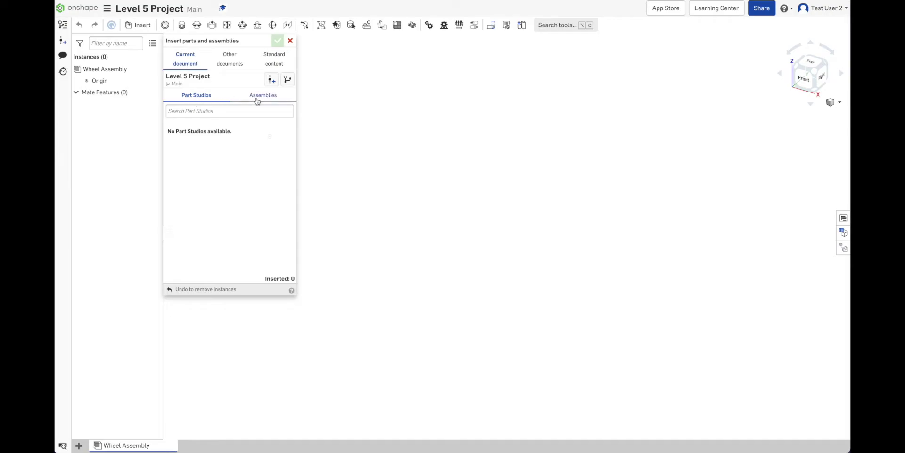
left_click(233, 98)
left_click(201, 99)
left_click(230, 62)
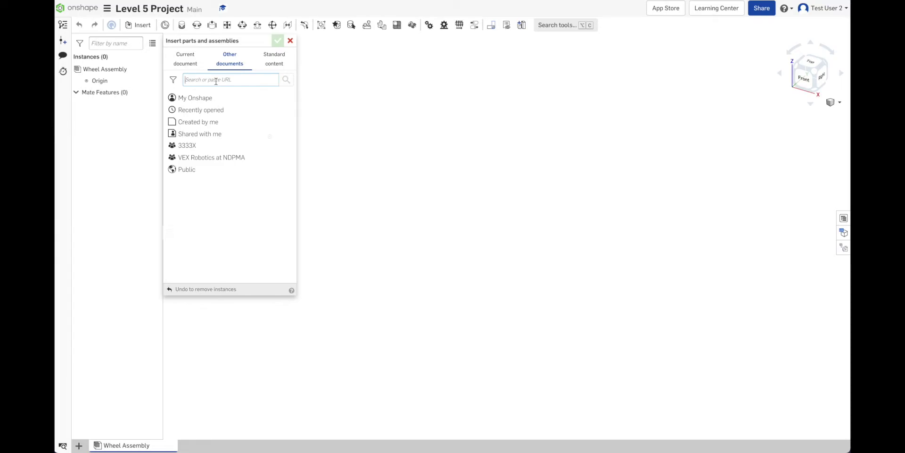
type("Vex Parts Lib")
left_click(287, 80)
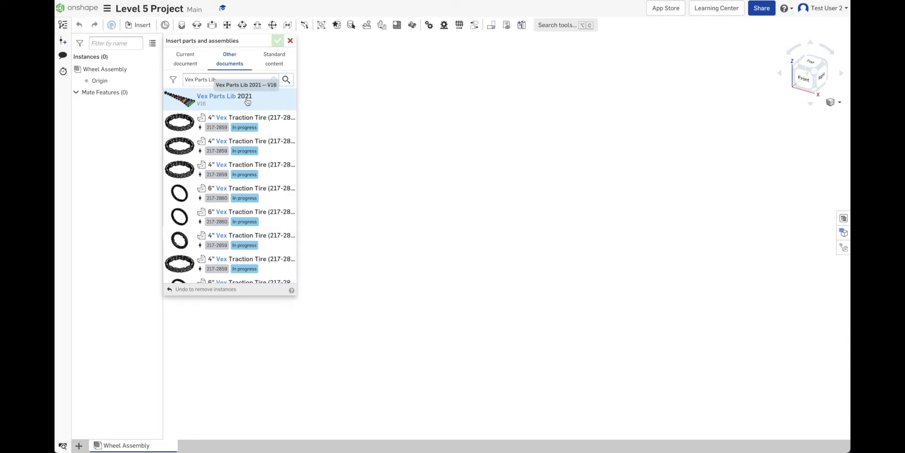
left_click(211, 99)
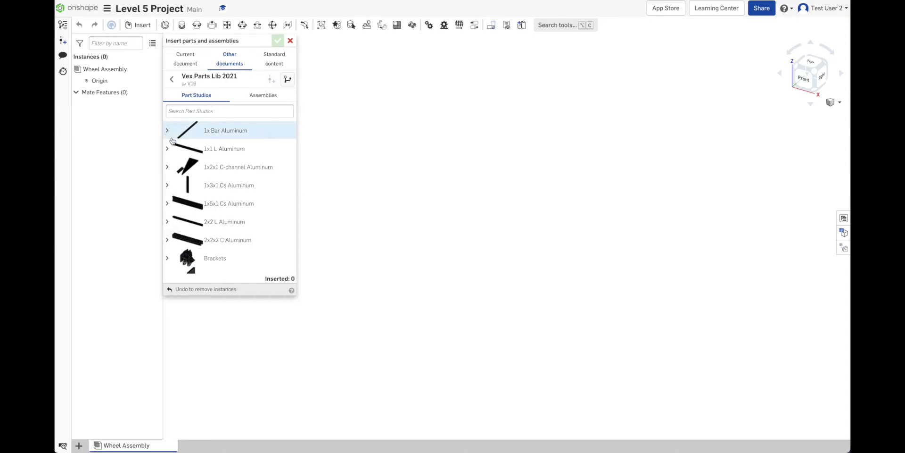
- Browse the library's part categories and examine the parts available under 1x3x1 Cs Aluminum
scroll(173, 142, "down", 5)
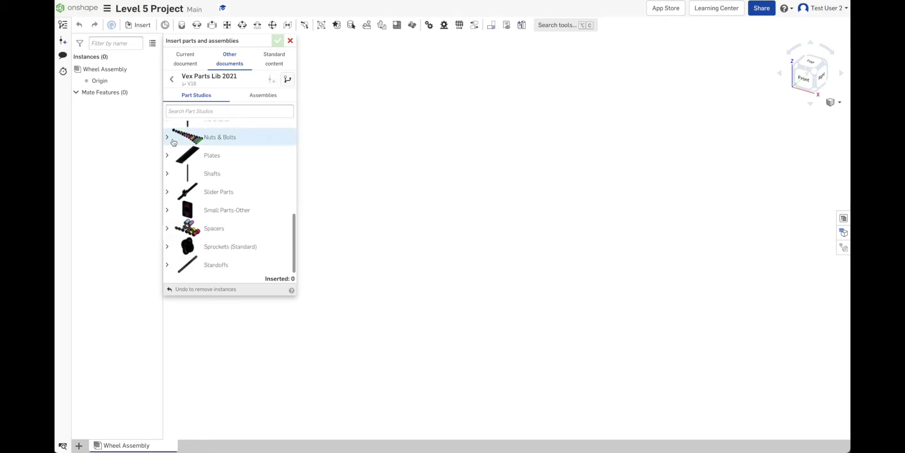
scroll(189, 139, "up", 5)
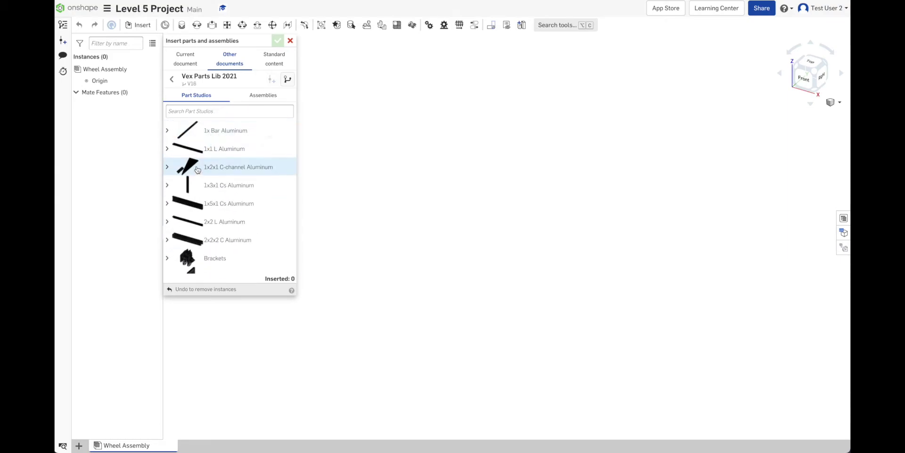
left_click(167, 185)
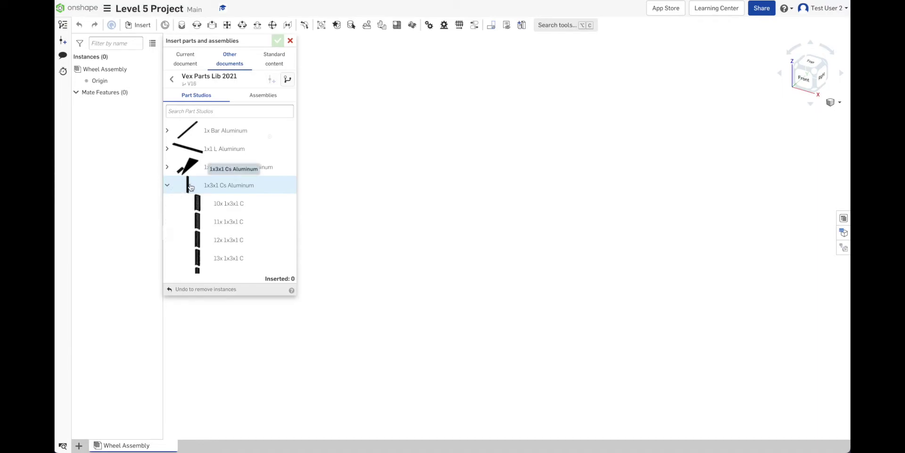
scroll(223, 196, "down", 4)
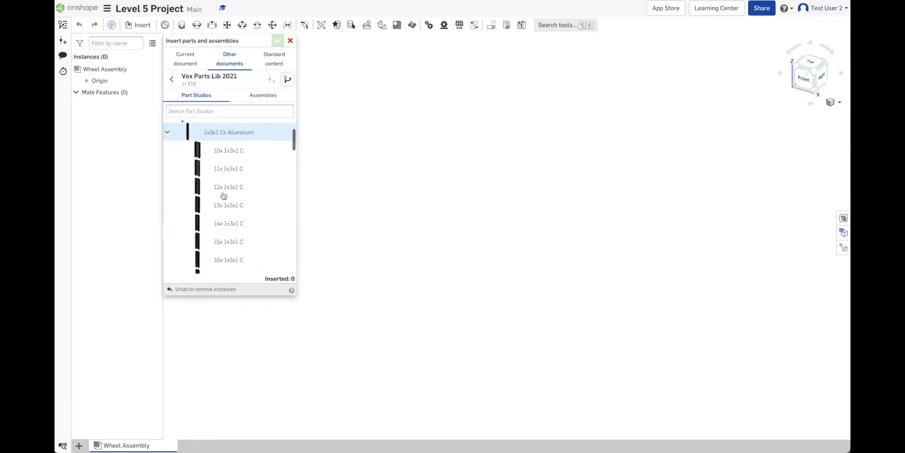
scroll(222, 141, "down", 10)
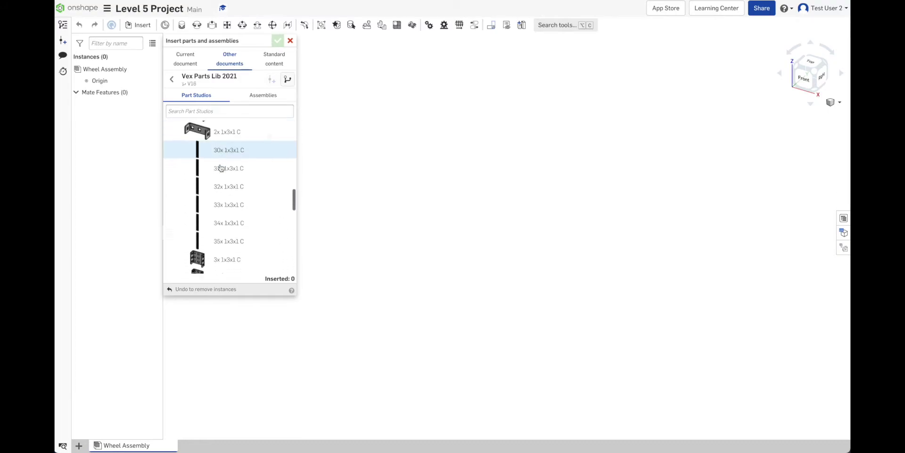
scroll(221, 168, "down", 3)
scroll(221, 166, "up", 6)
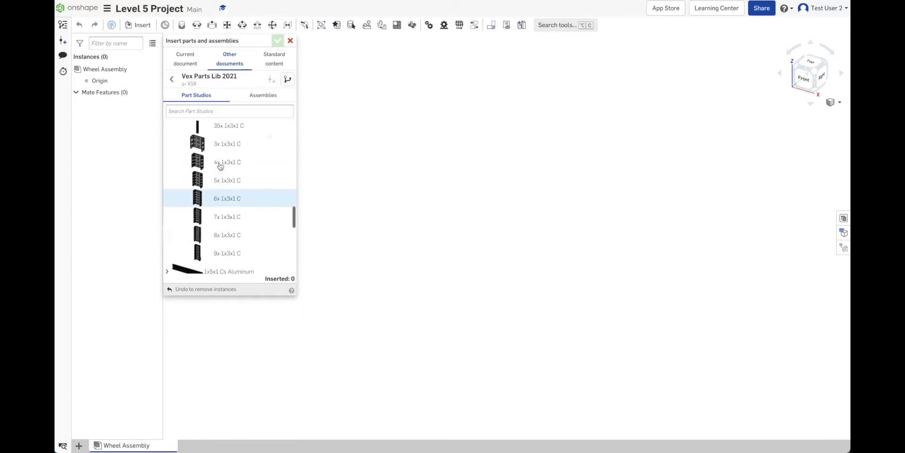
scroll(217, 162, "up", 4)
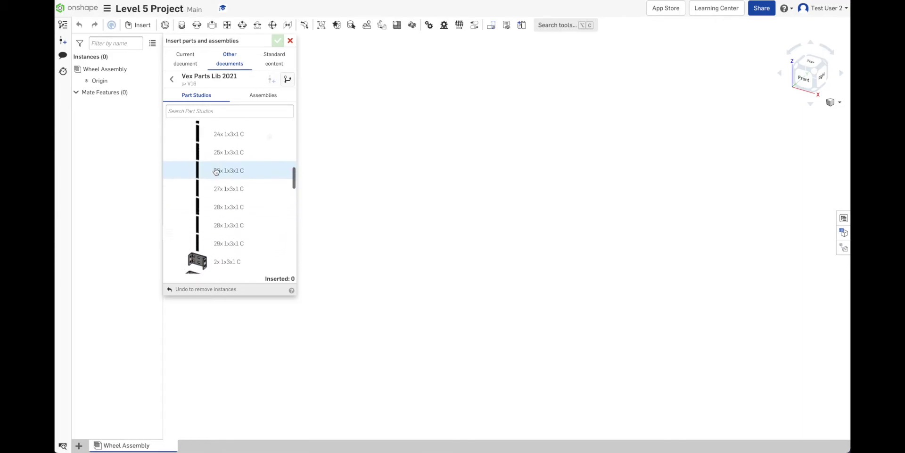
scroll(213, 159, "up", 6)
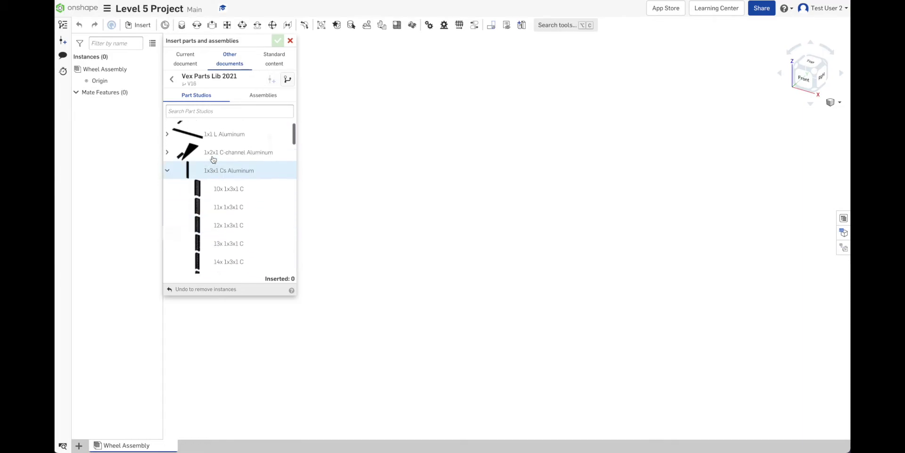
left_click(167, 183)
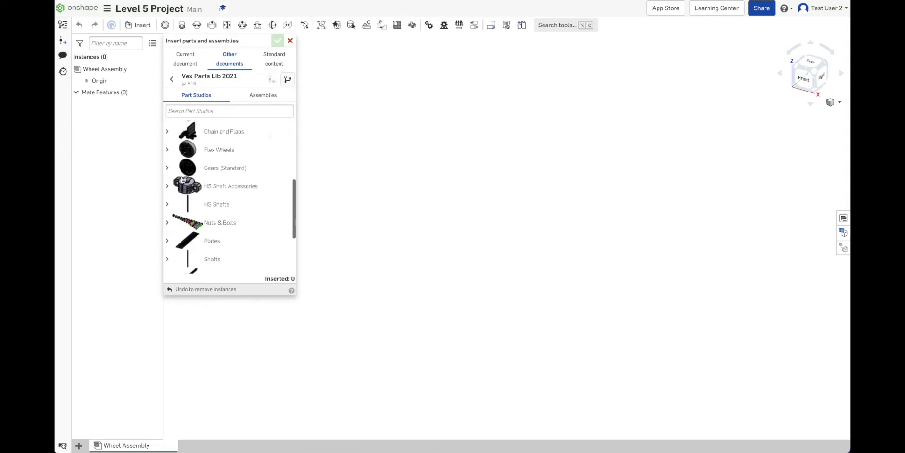
- Insert two 1/4 x 1/2OD brown spacers and two 3/8 x 1/2OD yellow spacers from the library's Spacers category
scroll(183, 179, "down", 3)
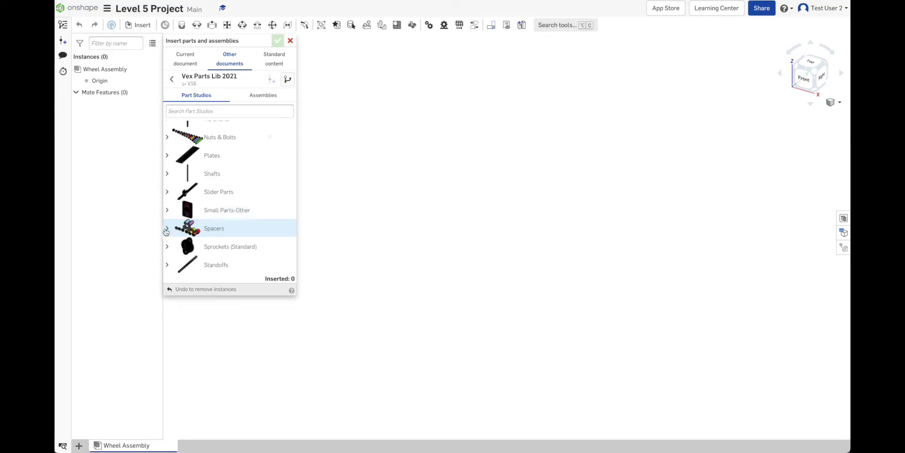
left_click(168, 229)
left_click(168, 230)
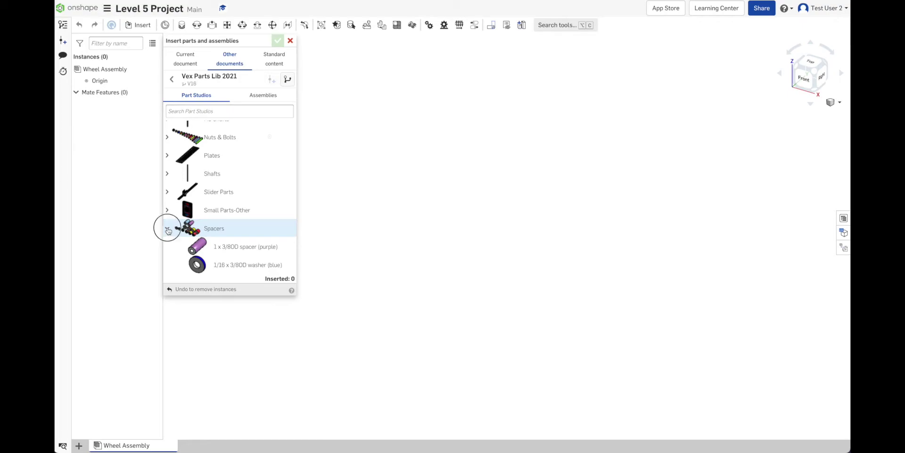
left_click(168, 230)
scroll(200, 232, "down", 3)
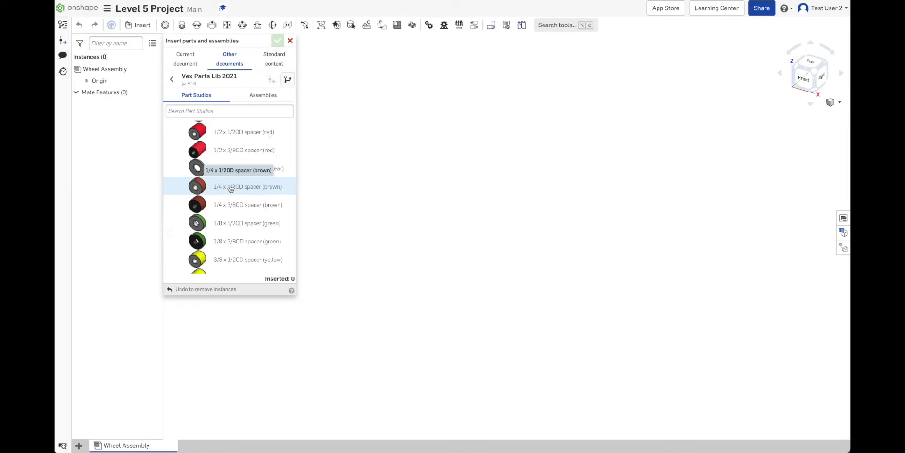
left_click(231, 187)
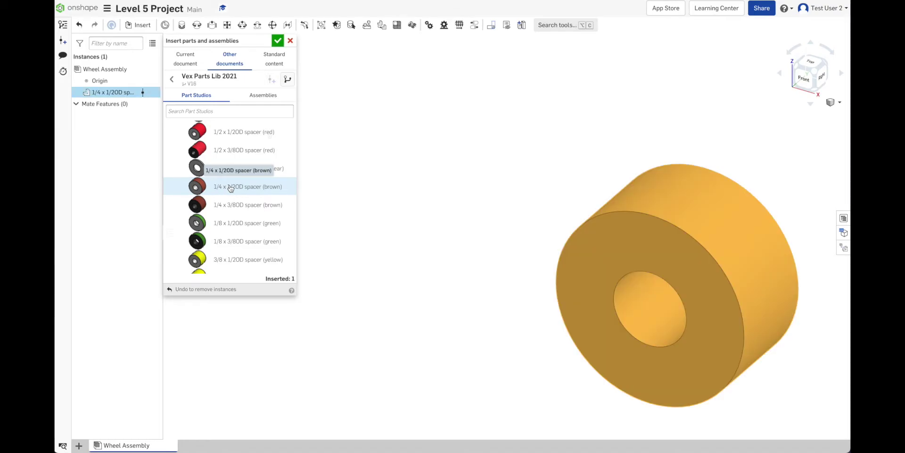
left_click(225, 264)
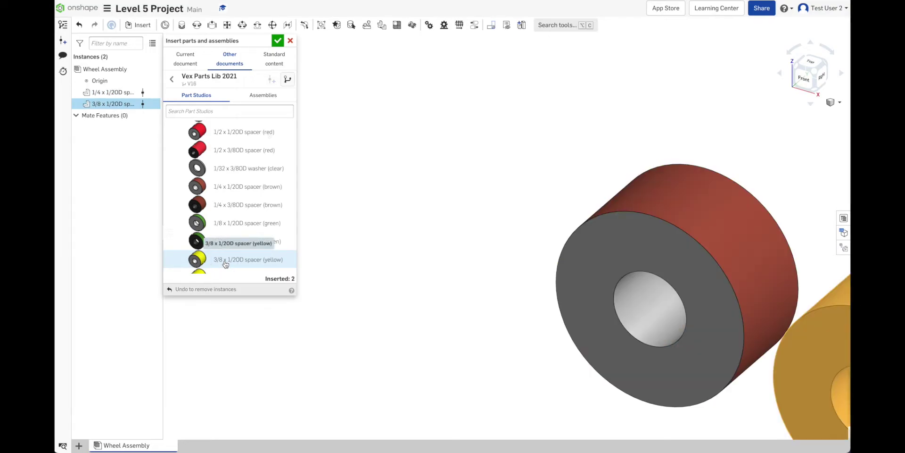
left_click(228, 263)
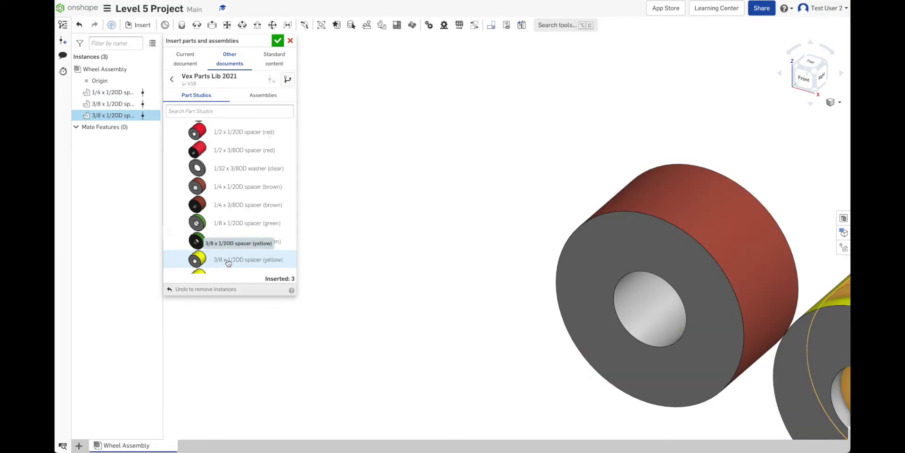
left_click(228, 185)
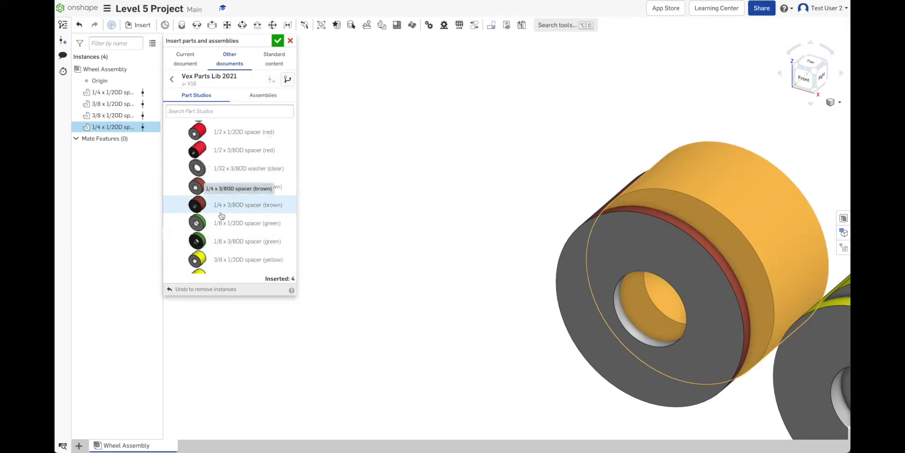
- Insert two clear 1/32 x 3/8OD washers and finish inserting parts into the assembly
left_click(241, 172)
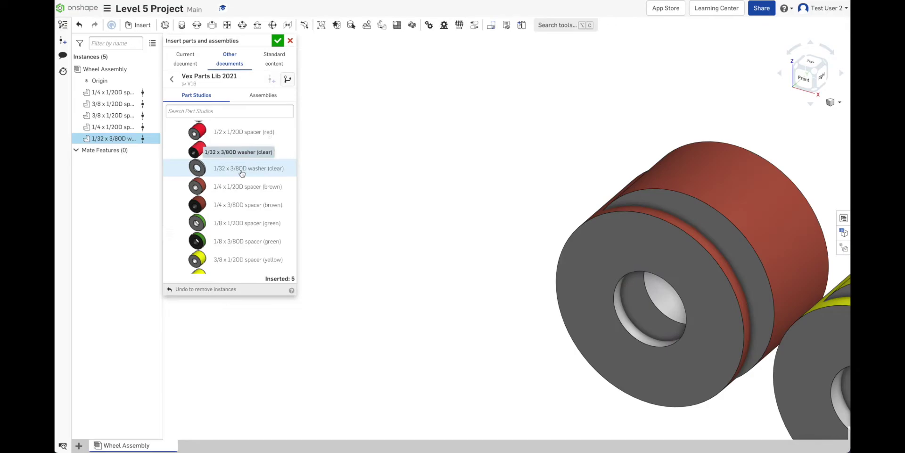
left_click(242, 173)
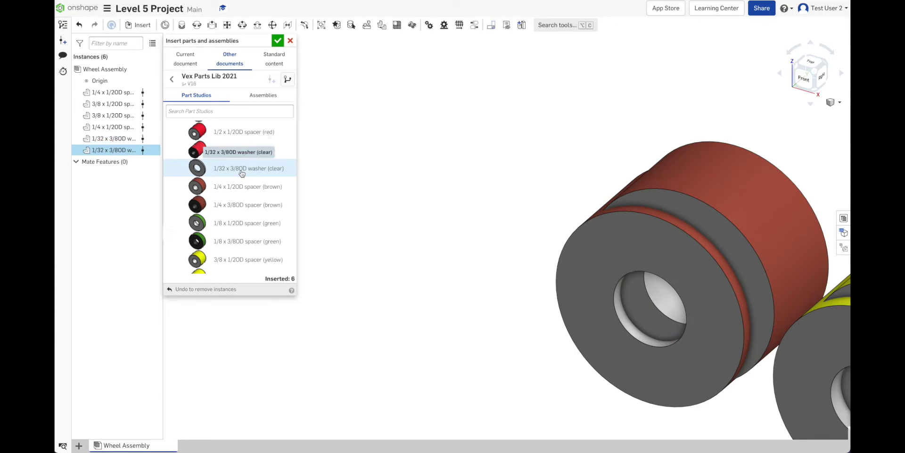
left_click(277, 41)
scroll(331, 256, "down", 10)
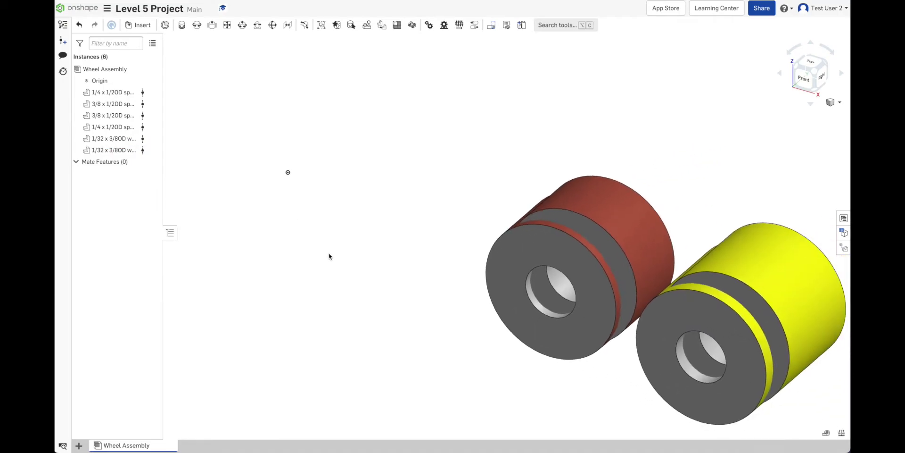
- Move one brown 1/4 spacer and one yellow 3/8 spacer away from their overlapping duplicates so all four spacers stand apart
scroll(330, 255, "down", 2)
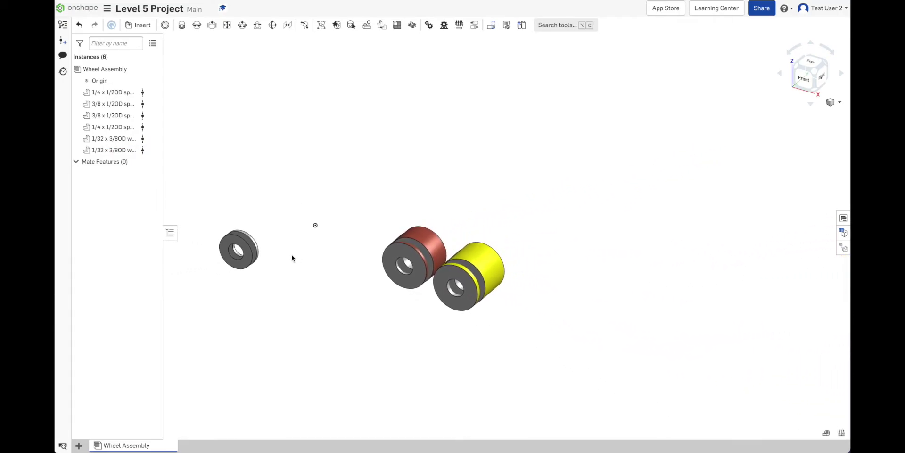
left_click(109, 94)
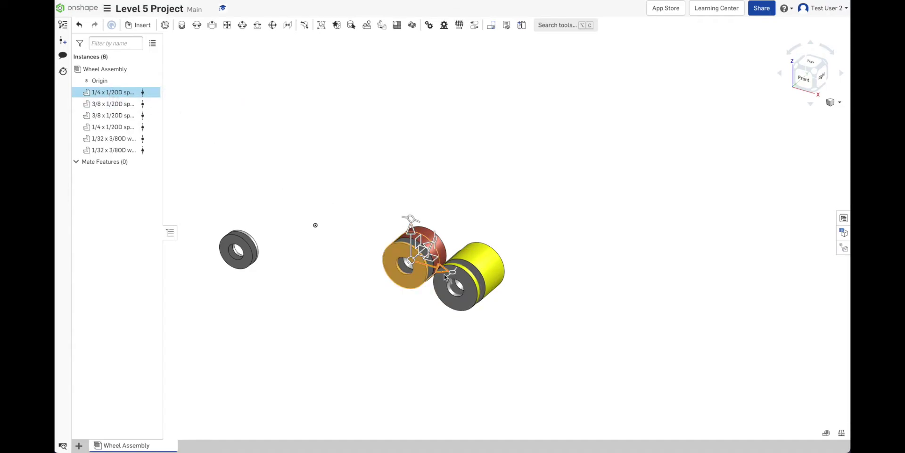
left_click_drag(434, 268, 542, 307)
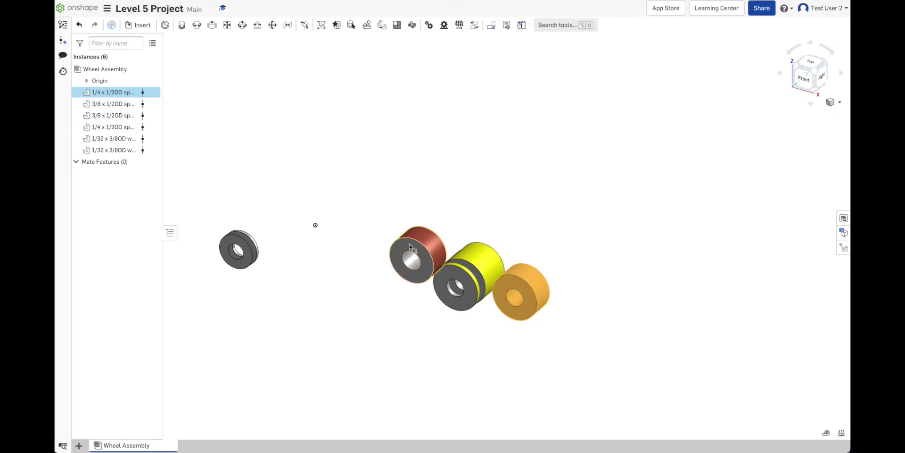
left_click(114, 116)
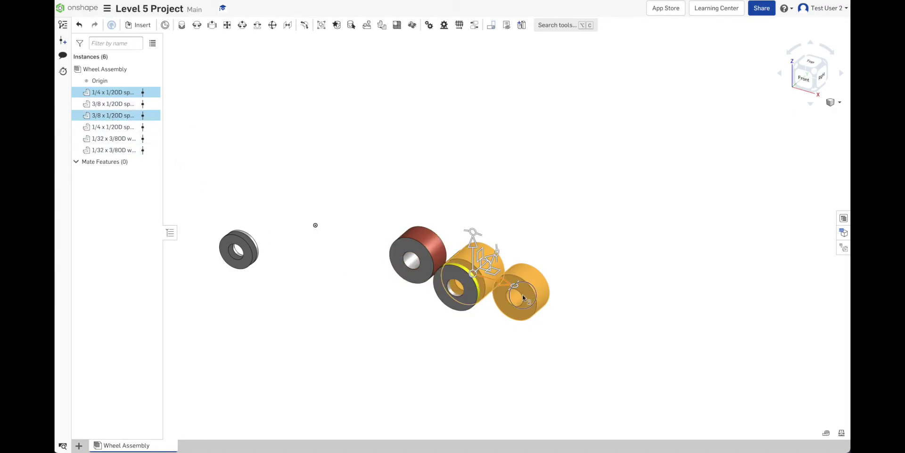
left_click_drag(491, 284, 551, 318)
left_click(305, 149)
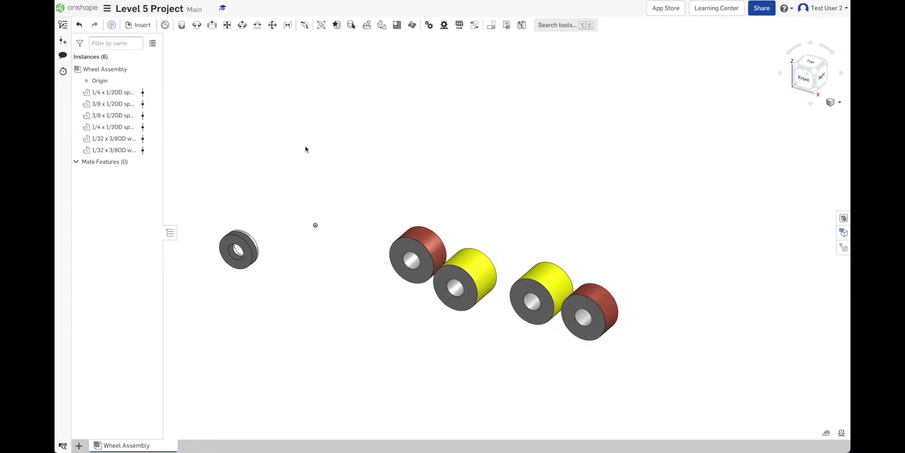
- Move one 1/32 x 3/8OD washer away from the other so the two washers stand apart
left_click(114, 138)
left_click_drag(276, 256, 362, 284)
left_click(345, 181)
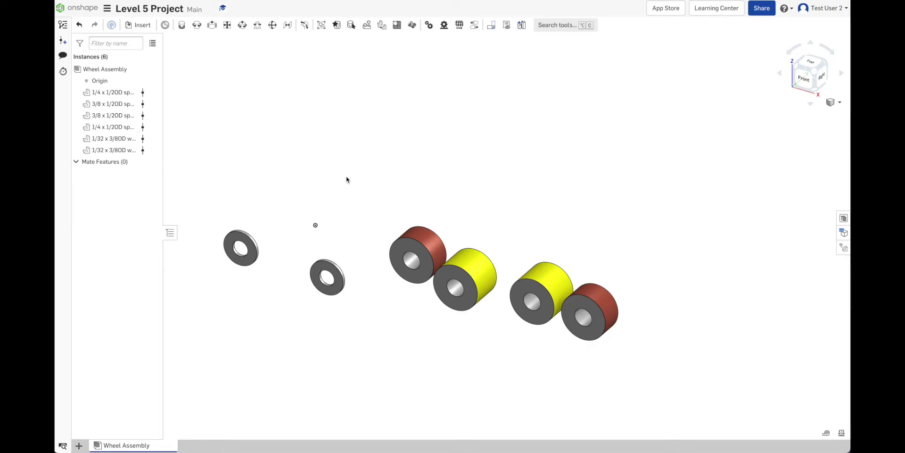
- Start inserting parts from other documents and open Vex Parts Lib 2021 from the recently opened documents
left_click(142, 25)
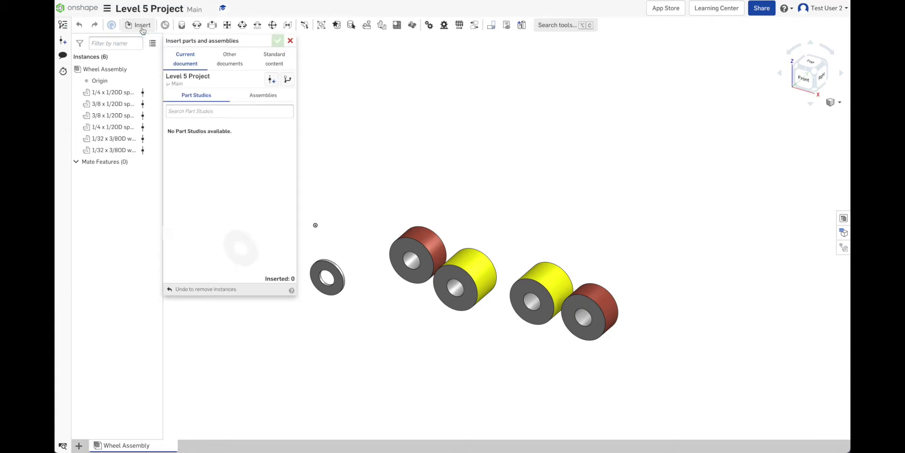
left_click(228, 59)
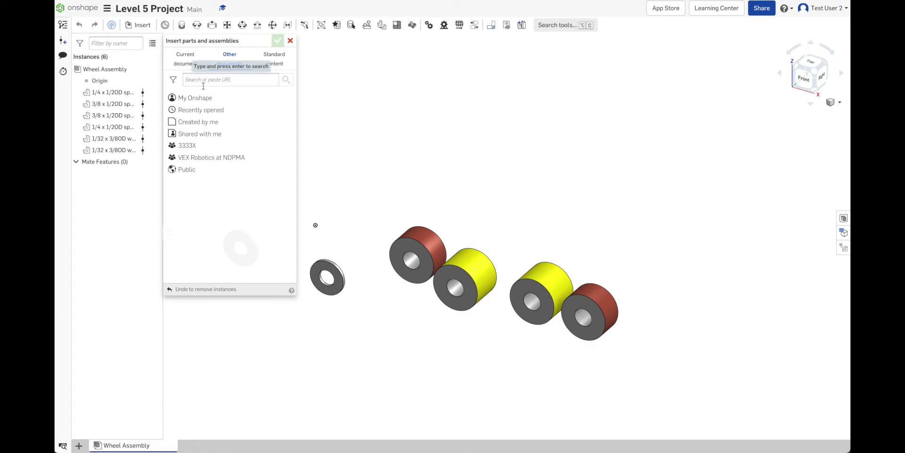
left_click(209, 111)
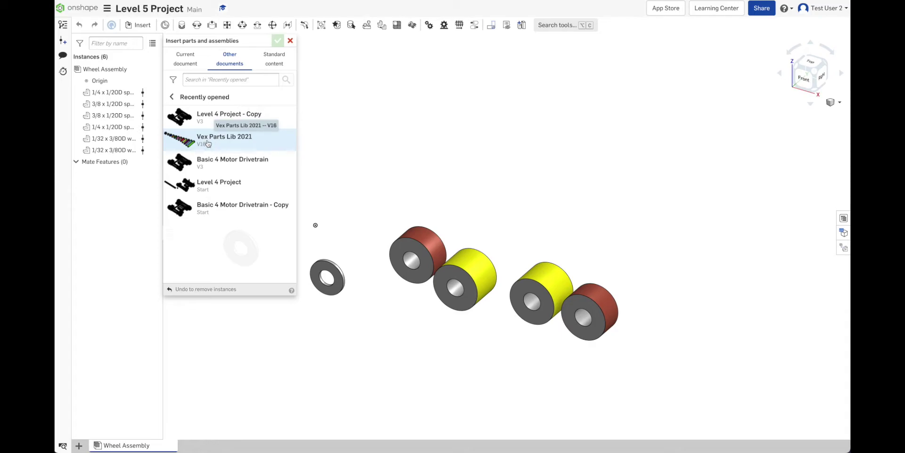
left_click(208, 141)
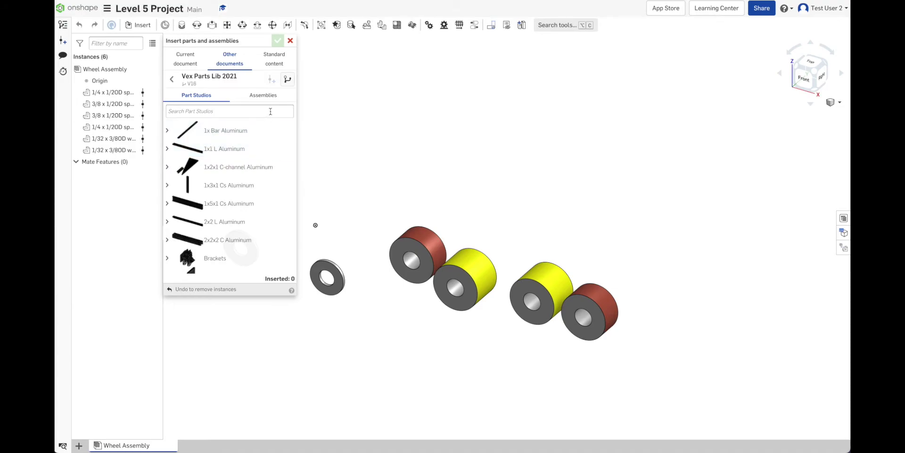
- Insert one 4.0" shaft from the library's Shafts category
scroll(206, 152, "down", 1)
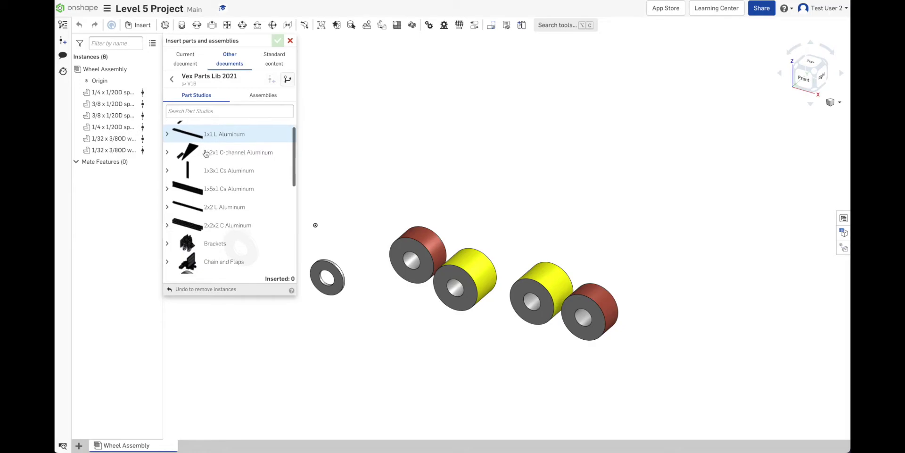
scroll(206, 154, "down", 1)
scroll(206, 153, "up", 1)
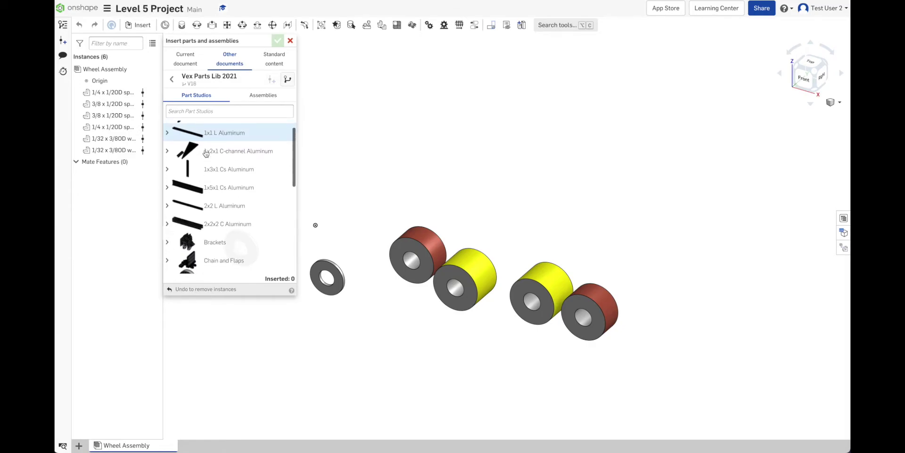
scroll(206, 154, "down", 8)
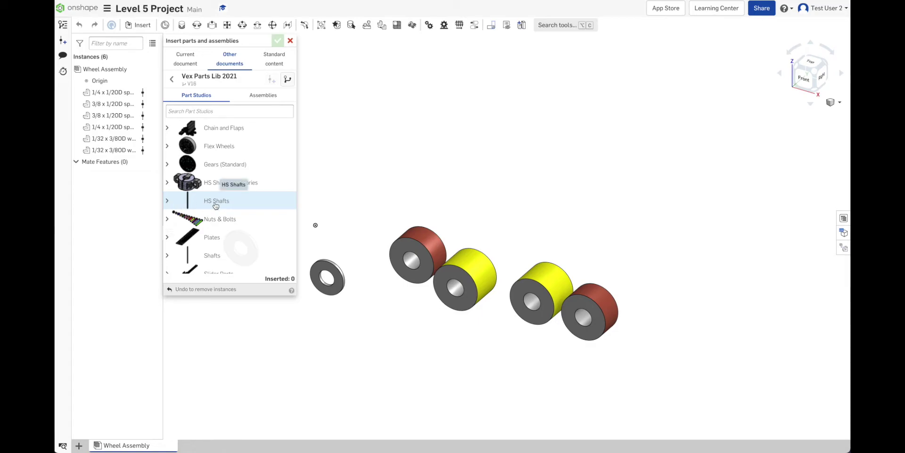
scroll(167, 218, "down", 2)
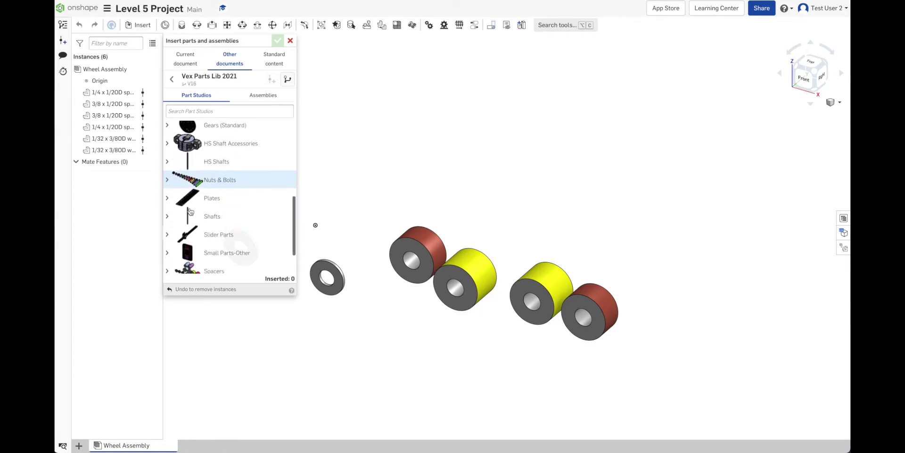
left_click(168, 218)
scroll(228, 226, "down", 4)
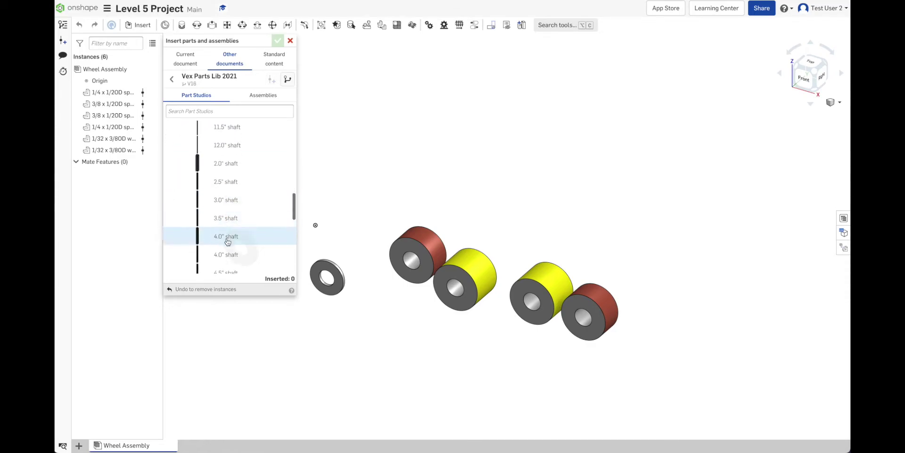
left_click(227, 241)
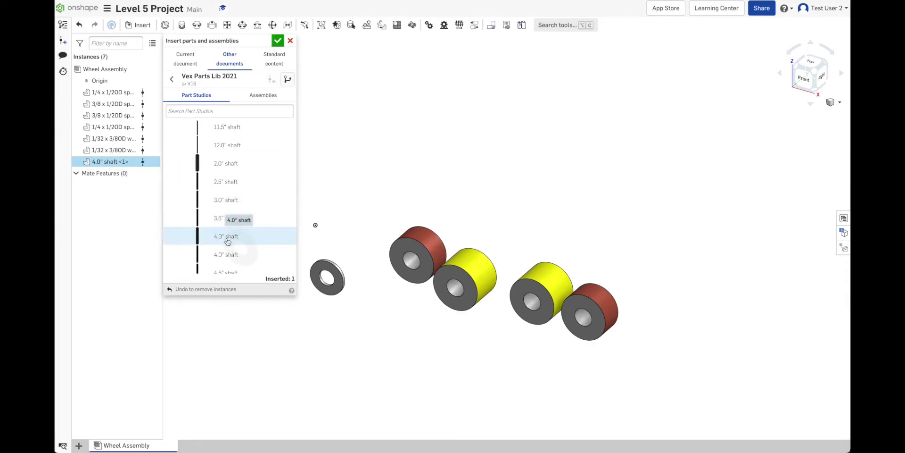
- Search the library for "shaft", insert all parts of the Small Parts-Other category and finish inserting
scroll(222, 212, "up", 5)
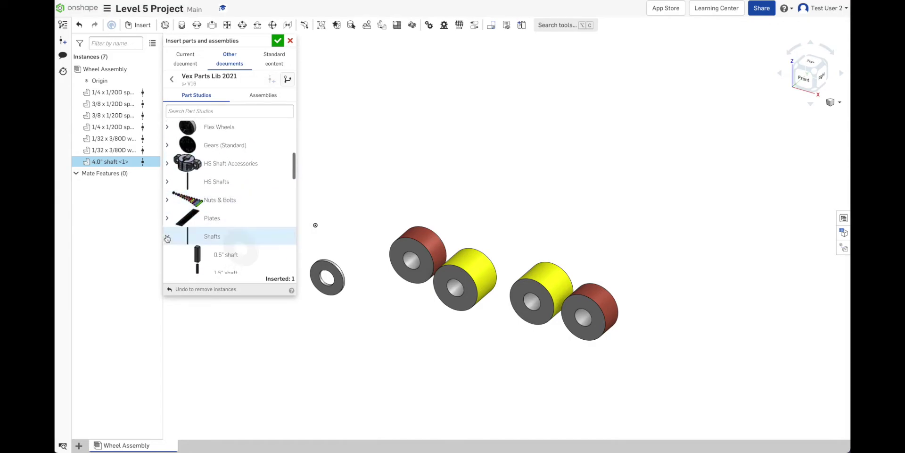
left_click(167, 236)
scroll(213, 155, "up", 5)
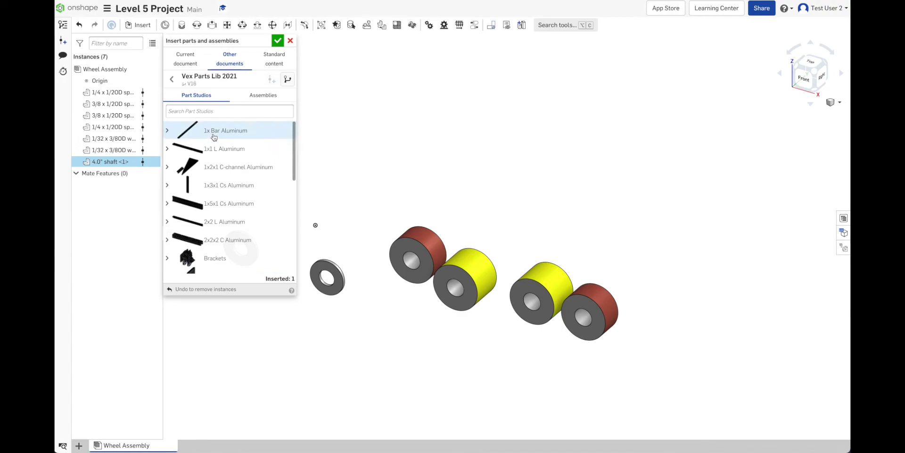
scroll(219, 182, "down", 1)
scroll(219, 183, "down", 5)
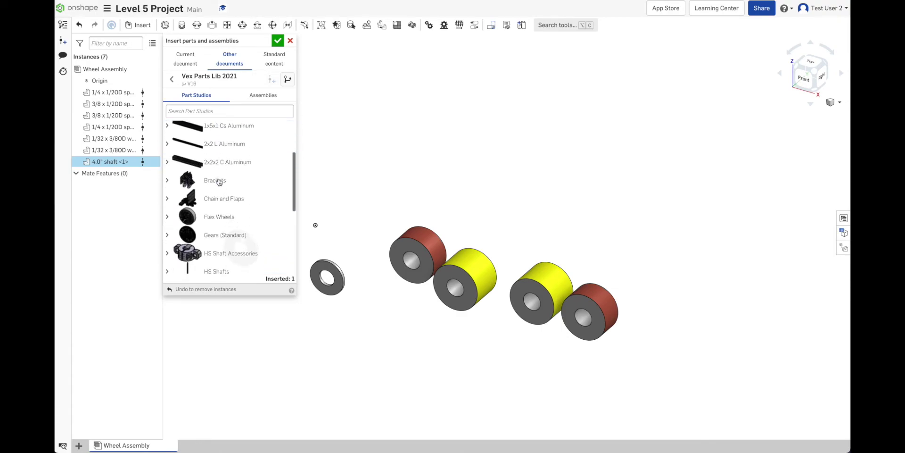
scroll(219, 182, "down", 1)
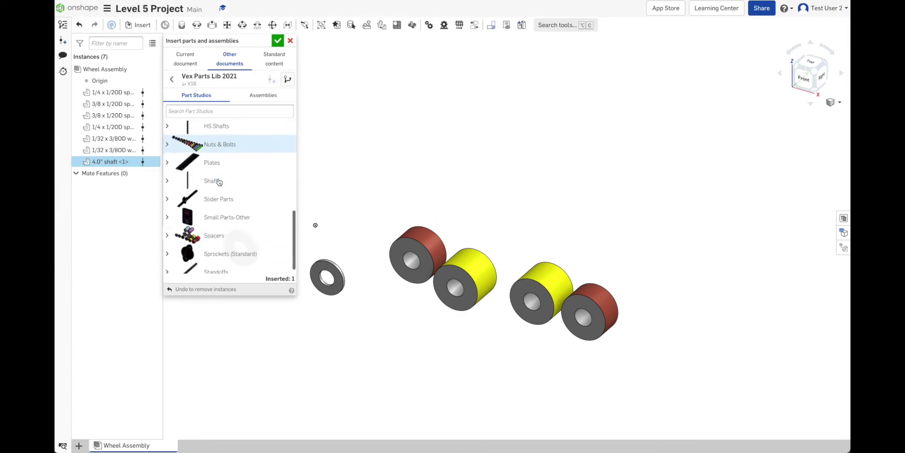
left_click(206, 111)
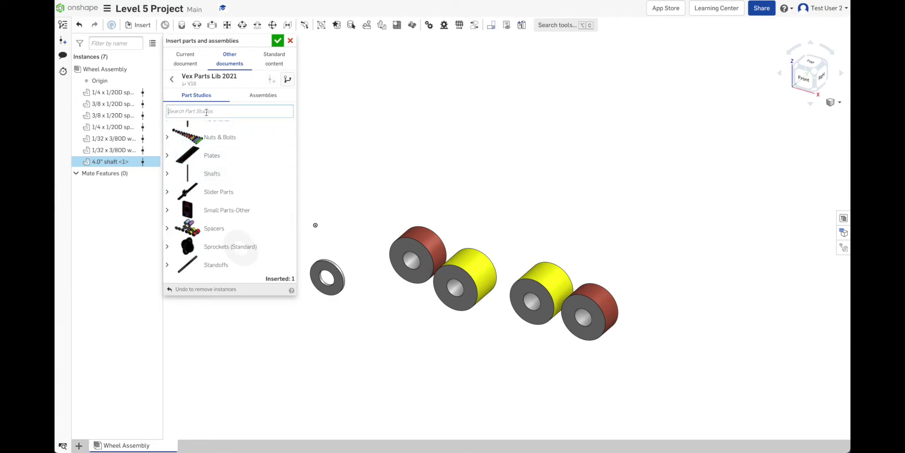
type("shaft")
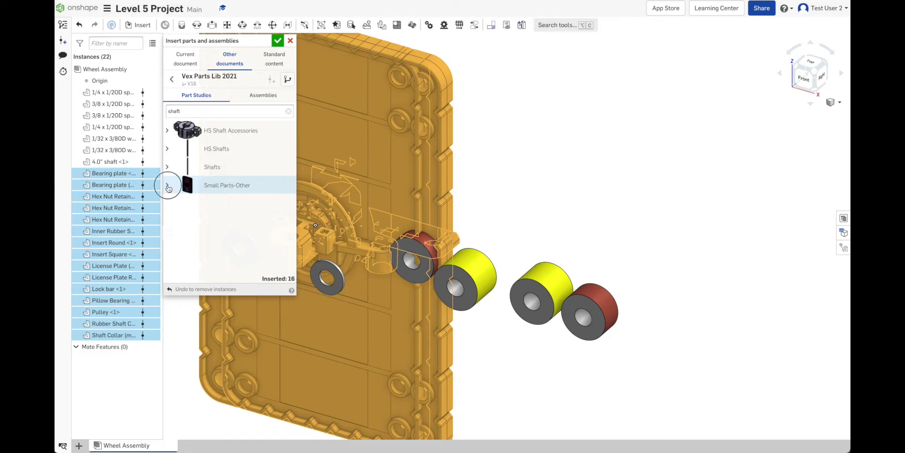
left_click(168, 185)
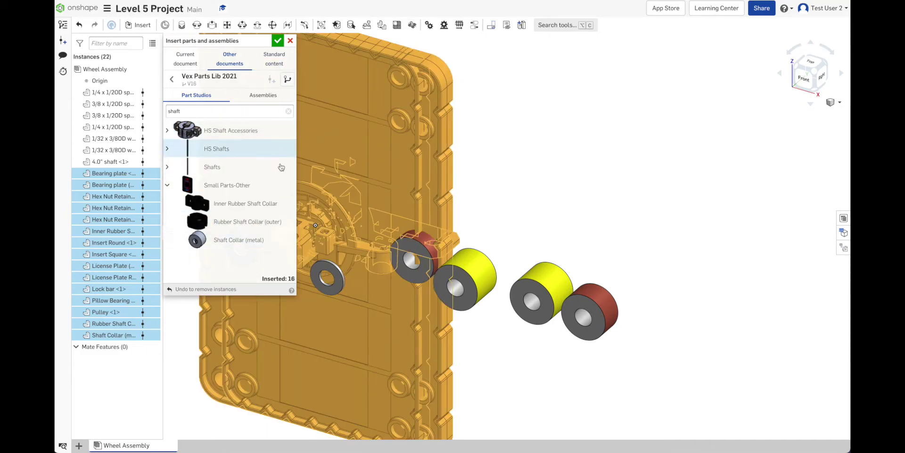
left_click_drag(330, 180, 304, 81)
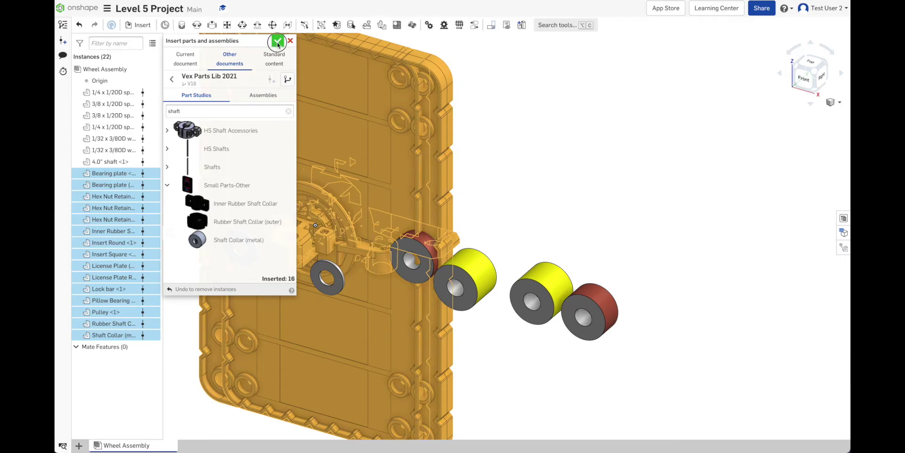
left_click(278, 41)
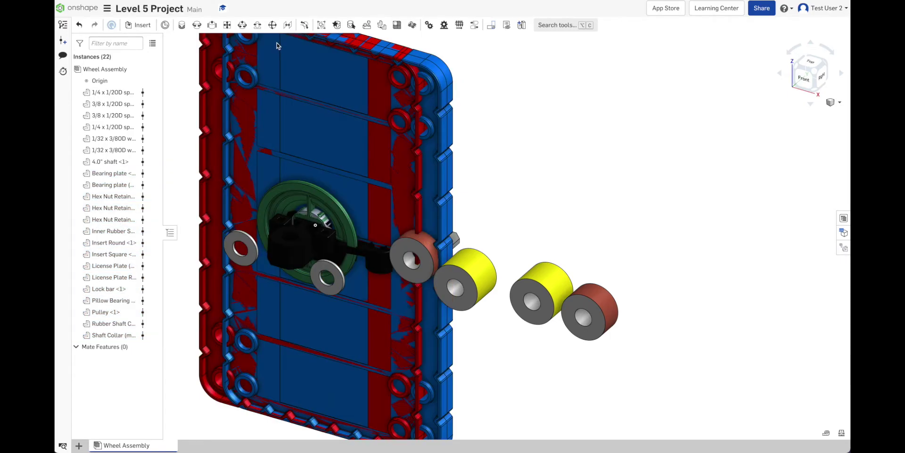
- Delete the inserted small parts from the first bearing plate through the rubber shaft collar, keeping only the metal shaft collar
left_click(107, 173)
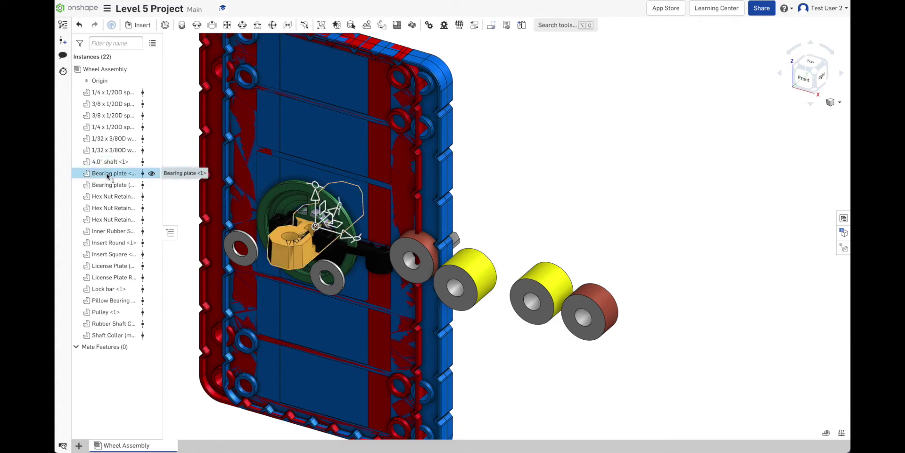
left_click(104, 334, "shift")
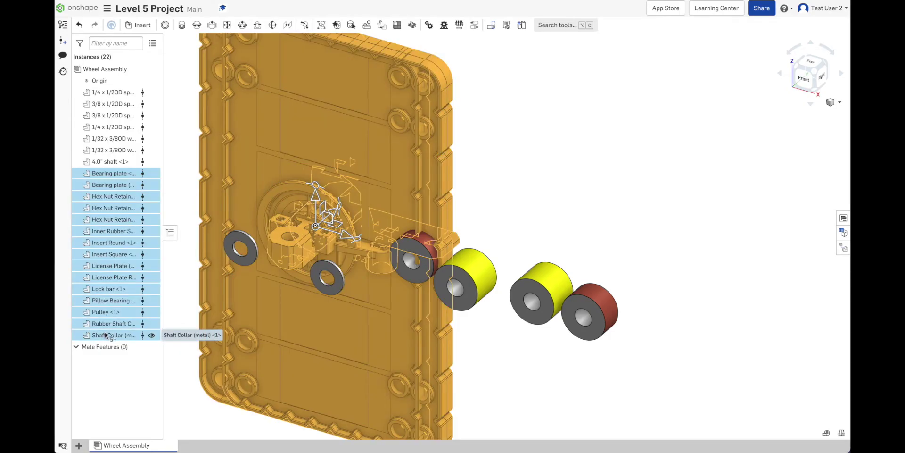
left_click(107, 336, "ctrl")
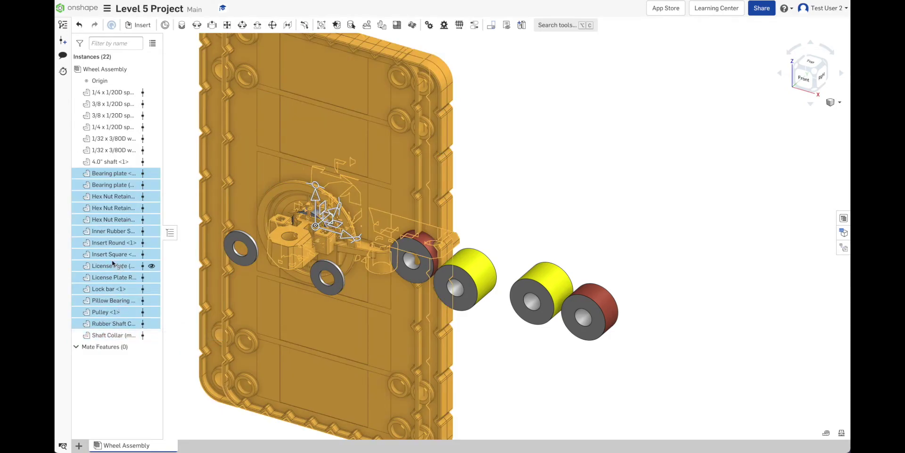
right_click(114, 235)
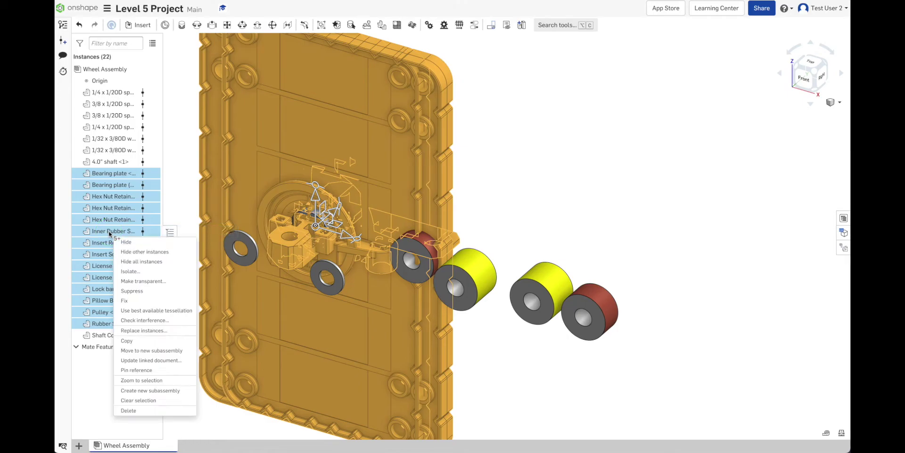
left_click(134, 410)
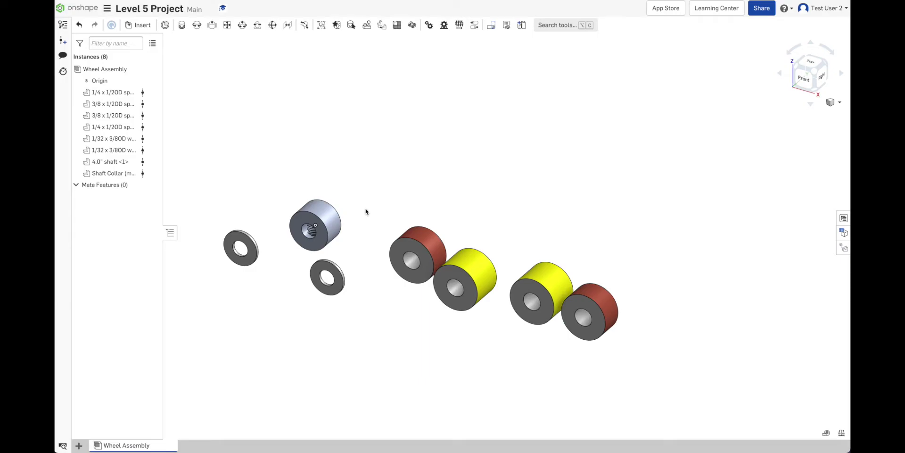
- Copy the metal shaft collar and paste a second one above the brown and yellow spacers
right_click(328, 218)
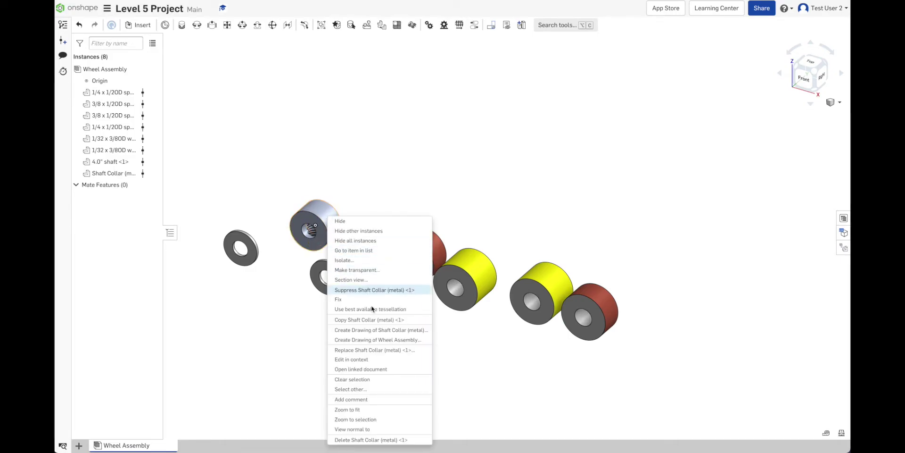
left_click(370, 320)
right_click(446, 211)
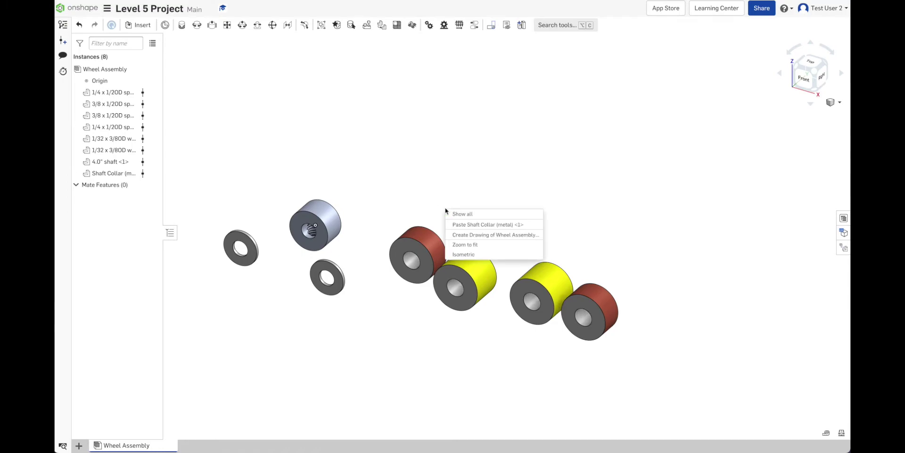
left_click(487, 226)
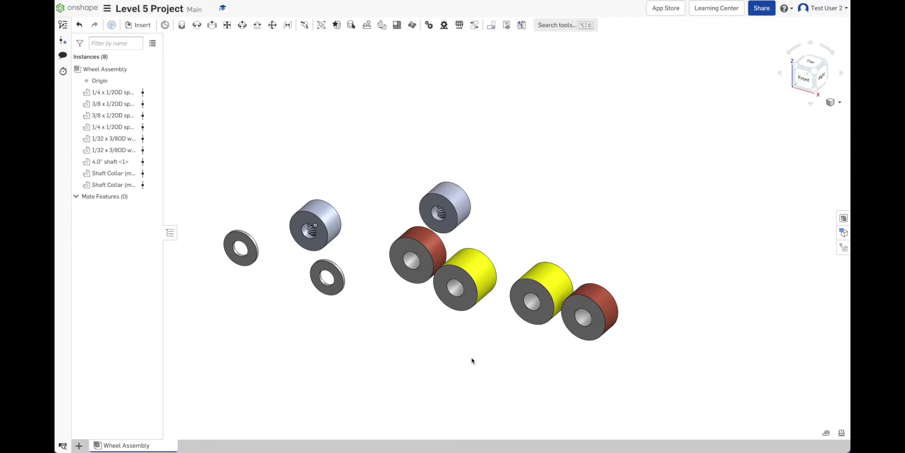
- Move the 4.0" shaft down to just above the first metal shaft collar
scroll(291, 341, "down", 3)
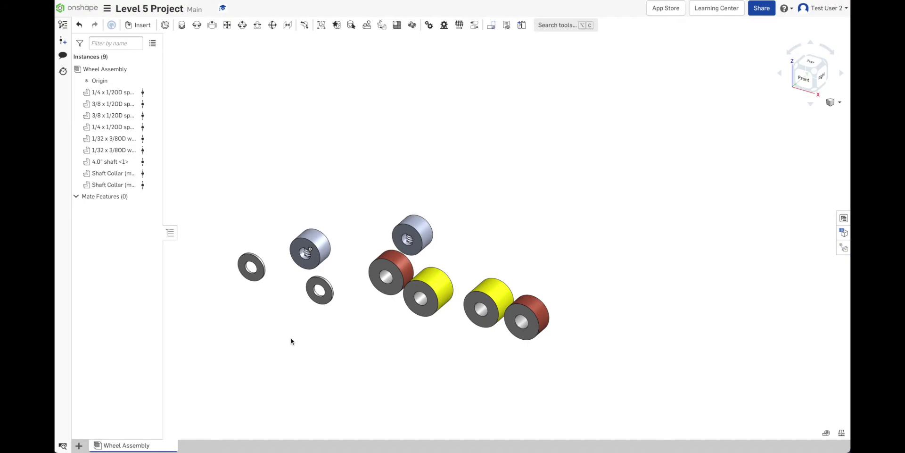
left_click(108, 163)
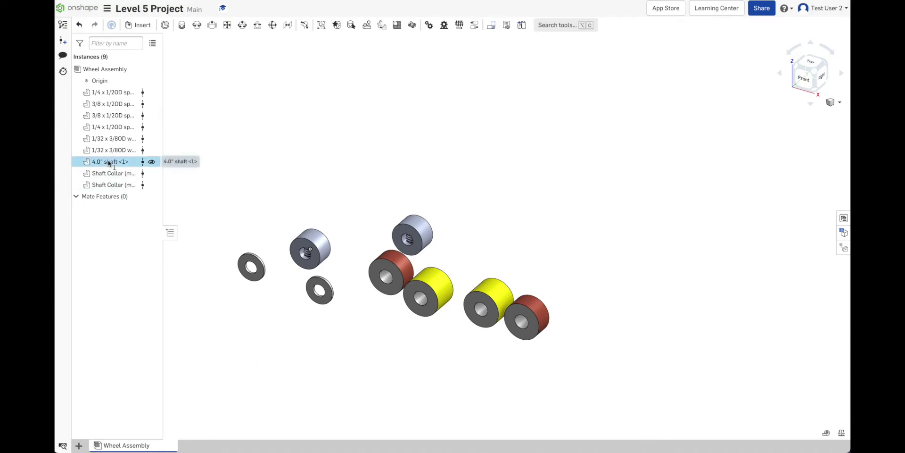
scroll(261, 398, "down", 3)
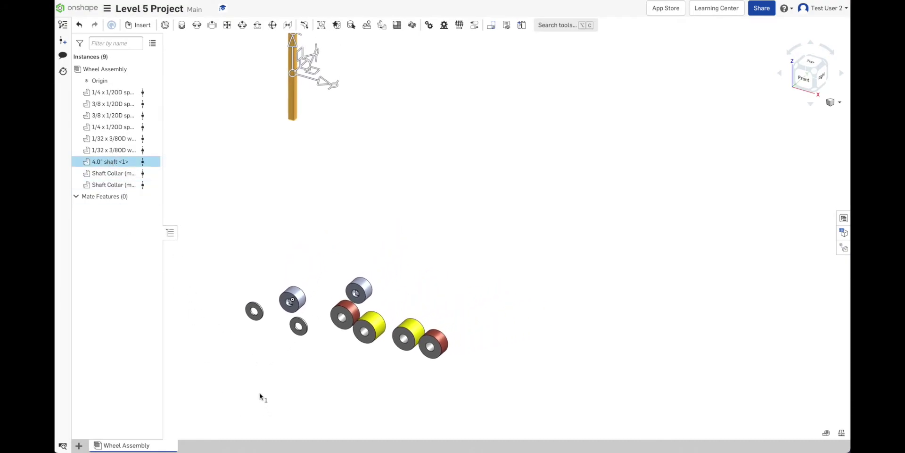
scroll(261, 398, "down", 2)
left_click_drag(283, 113, 206, 231)
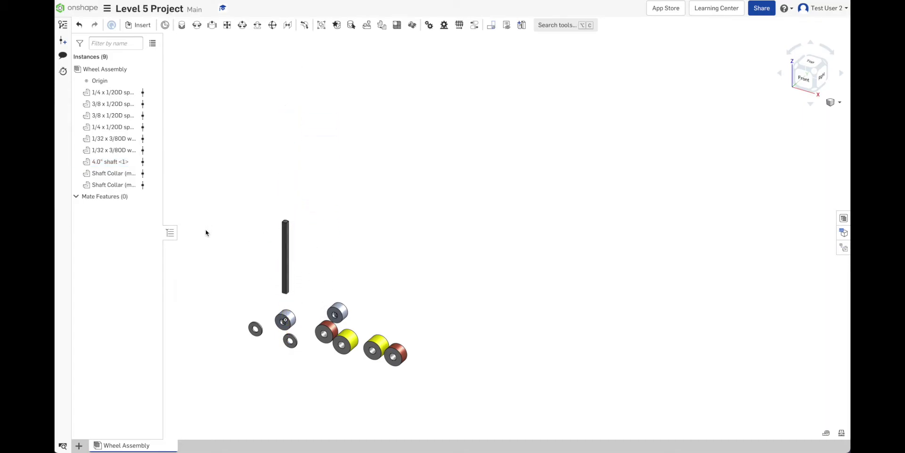
scroll(206, 230, "down", 1)
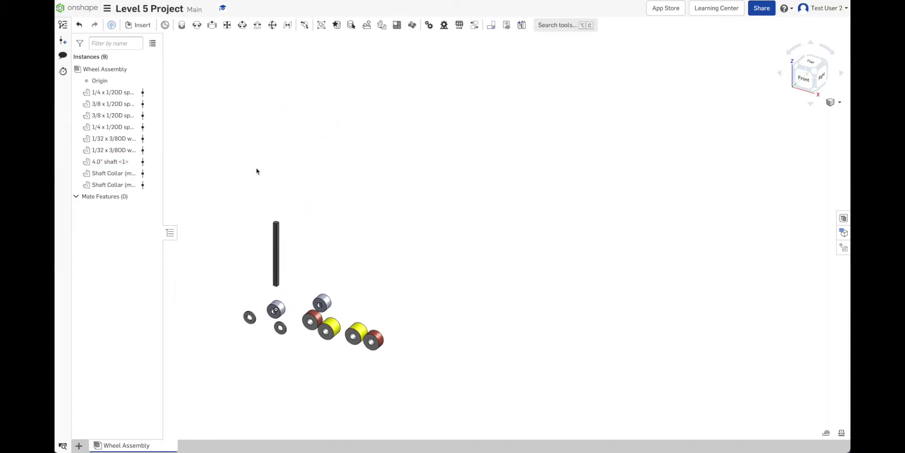
- Open Vex Parts Lib 2021 from the recently opened documents as the source for inserting parts
left_click(138, 25)
left_click(225, 61)
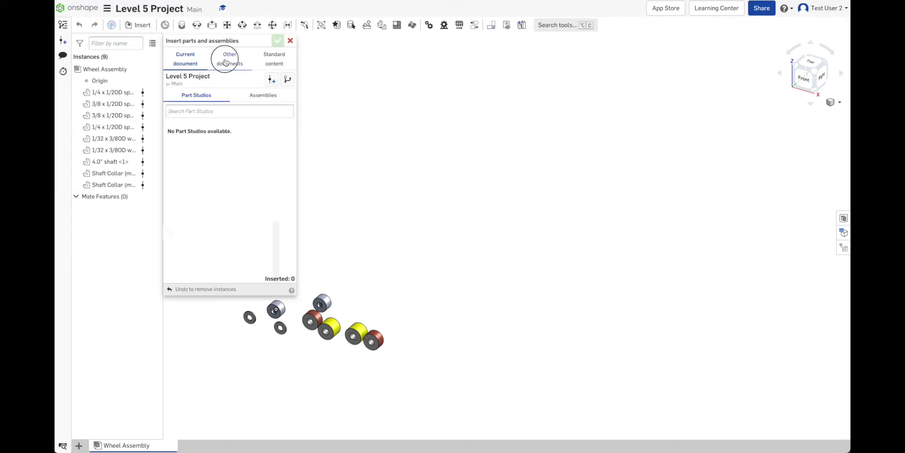
left_click(204, 109)
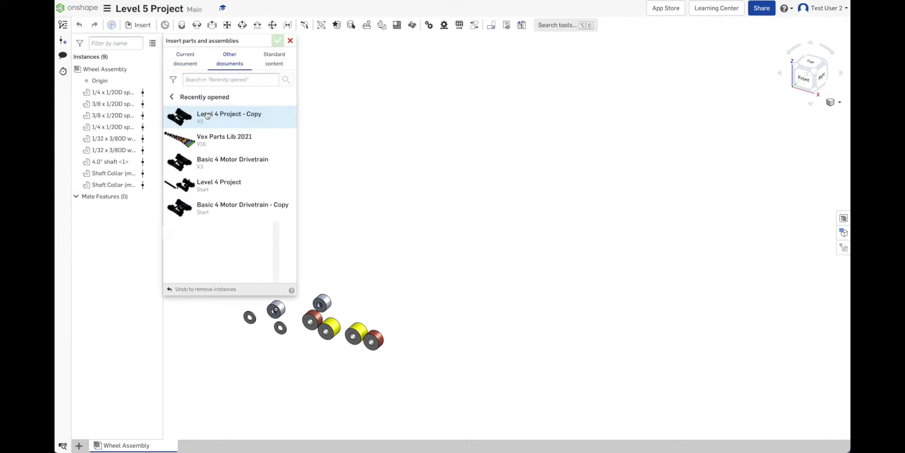
left_click(212, 138)
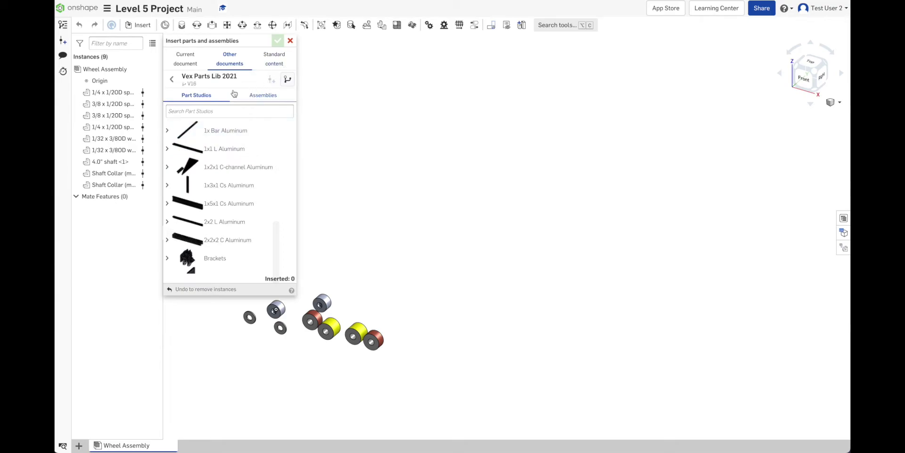
- Browse the library's part studio categories for a wheel, checking the contents of 1x Bar Aluminum and Flex Wheels
scroll(219, 156, "down", 5)
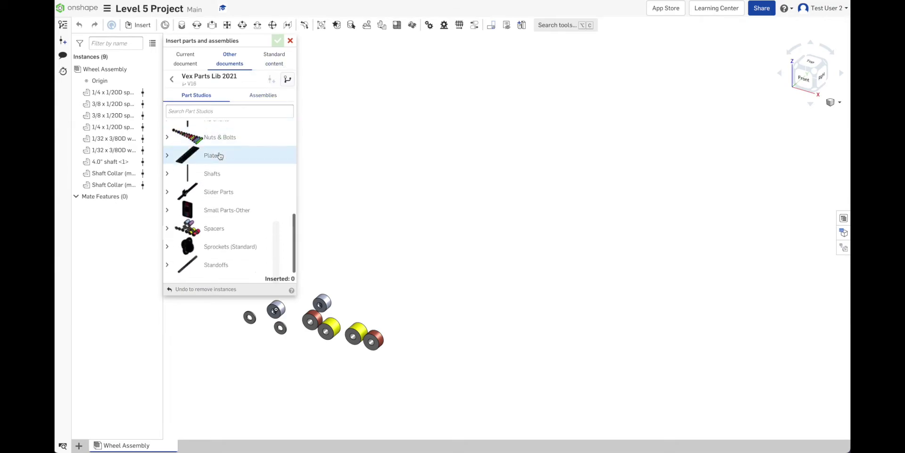
scroll(219, 155, "up", 5)
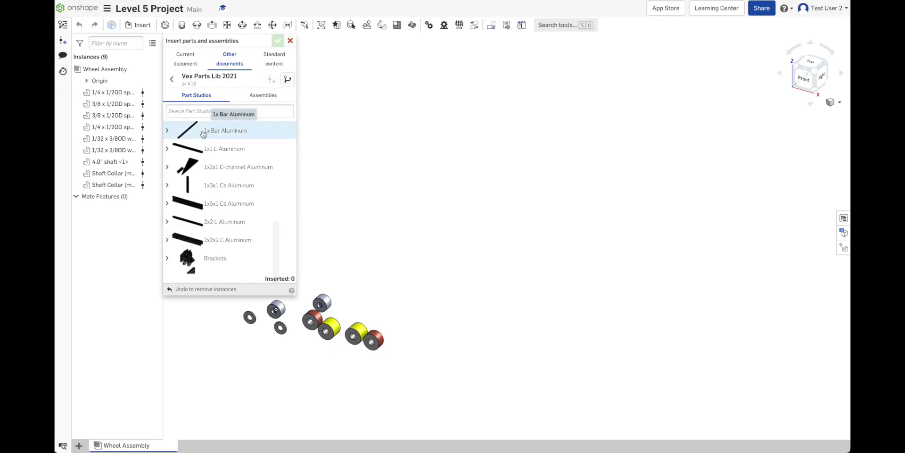
left_click(168, 132)
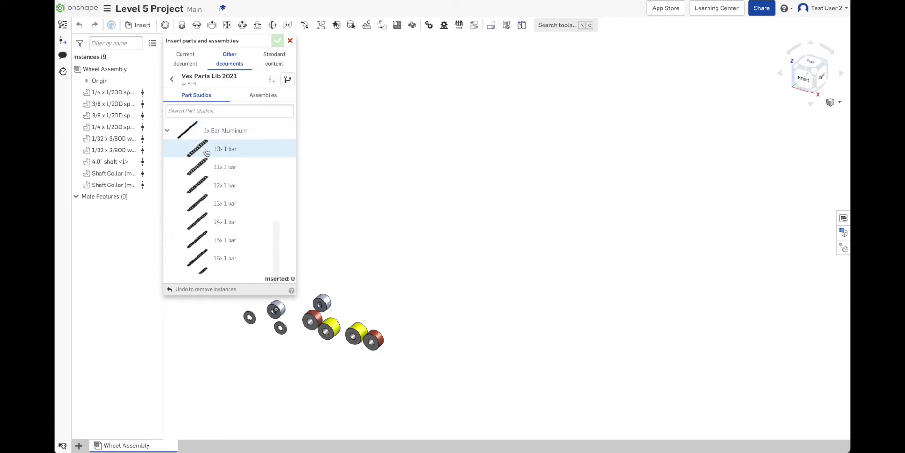
left_click(168, 132)
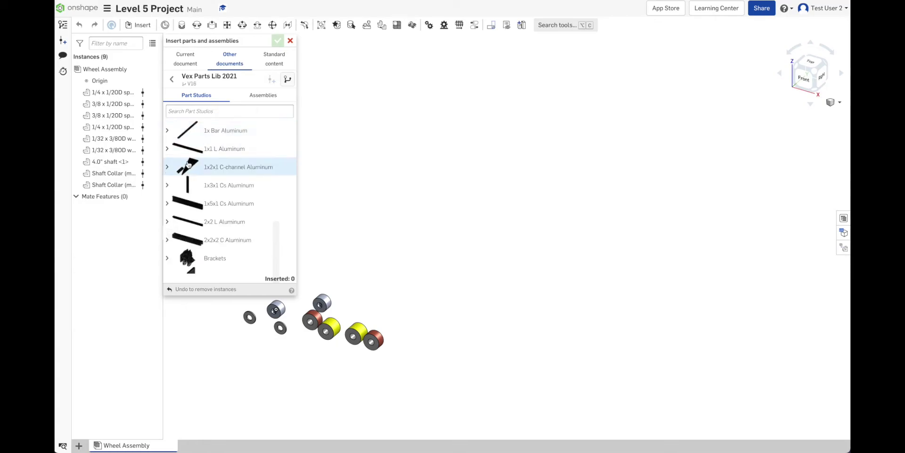
scroll(191, 166, "down", 3)
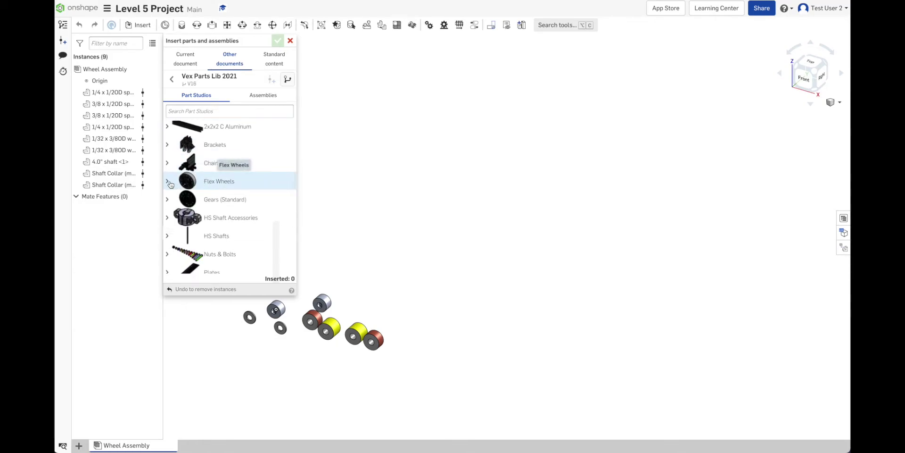
left_click(168, 181)
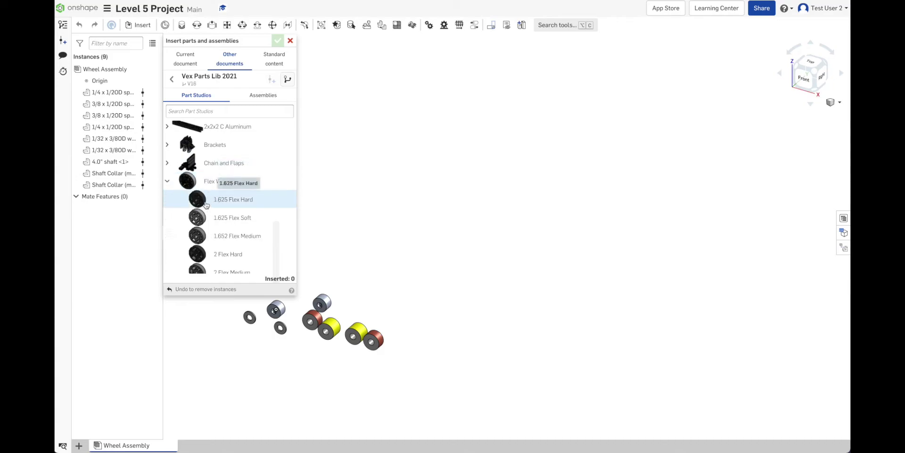
left_click(167, 182)
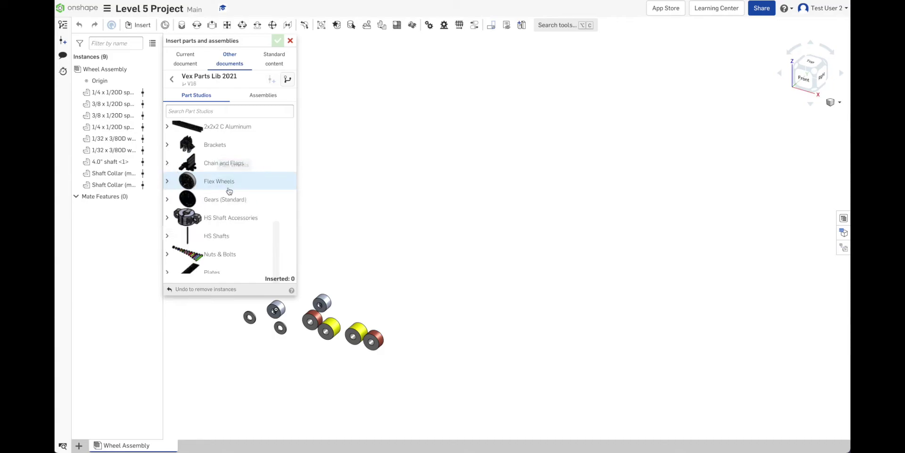
scroll(231, 160, "up", 3)
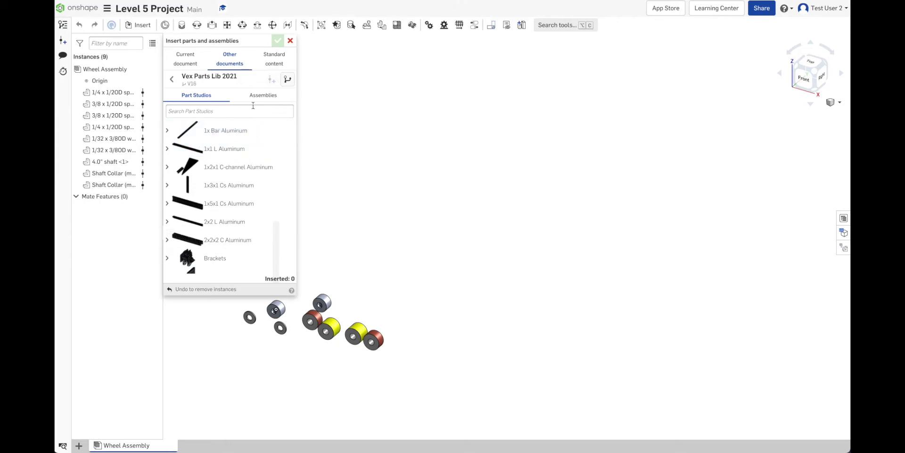
scroll(234, 160, "down", 5)
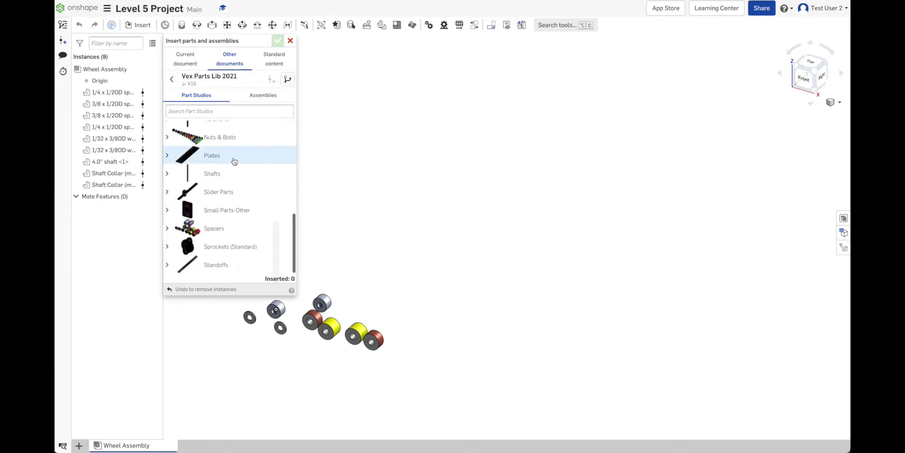
scroll(234, 162, "up", 5)
- Insert the 4 Omni and 4 Omni Sq wheels from the library's assemblies
left_click(260, 96)
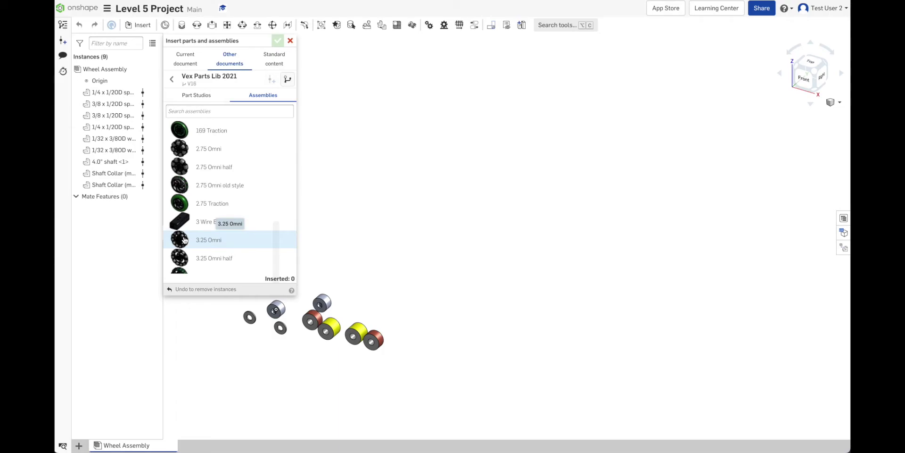
scroll(192, 242, "down", 3)
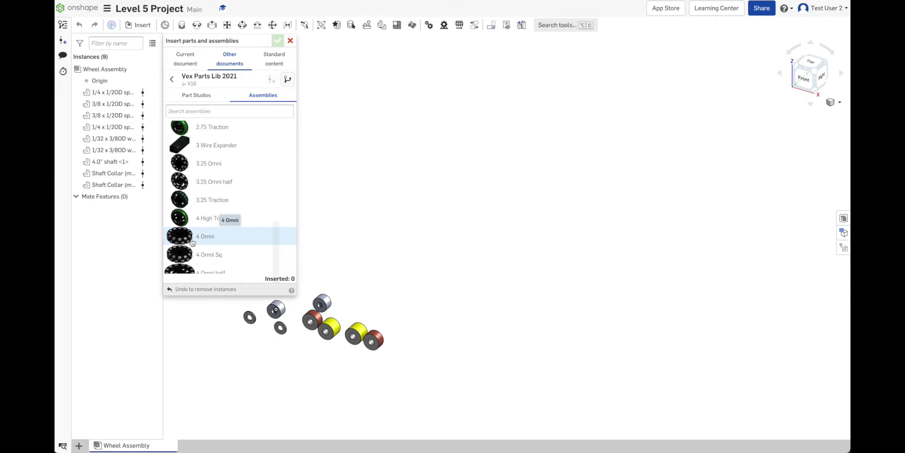
scroll(192, 242, "down", 1)
left_click(220, 217)
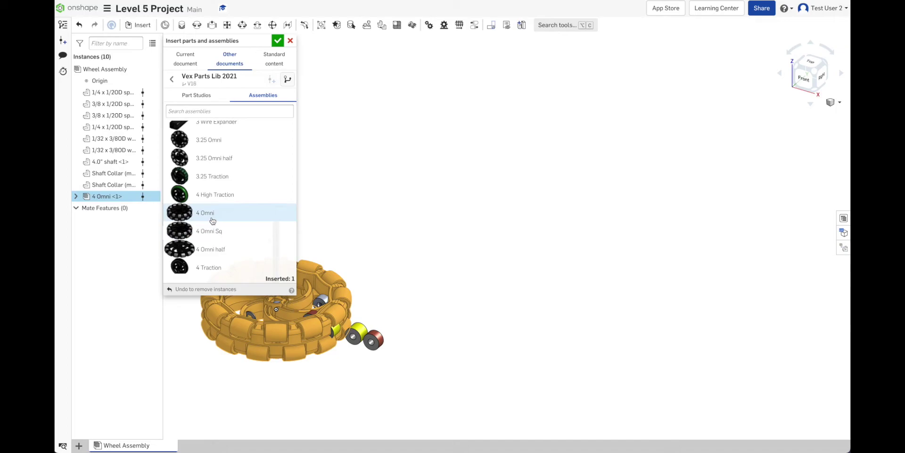
left_click(209, 232)
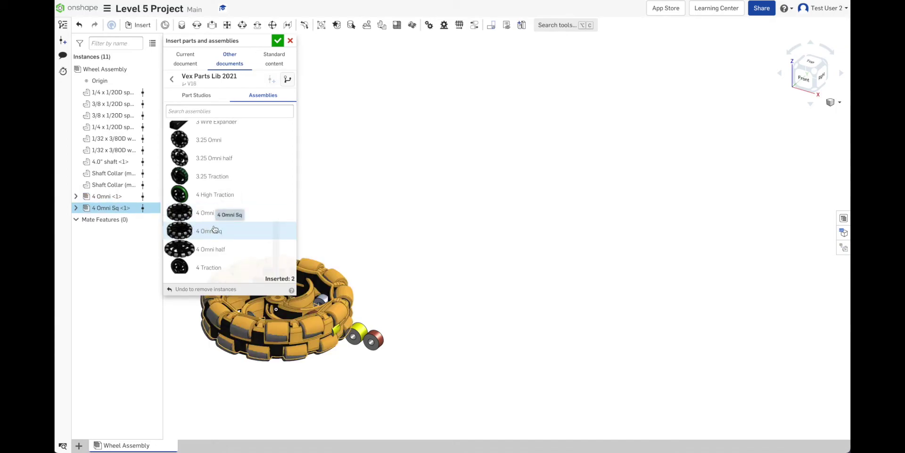
- Look through the library's full list of assemblies and finish inserting the two omni wheels
scroll(214, 229, "down", 1)
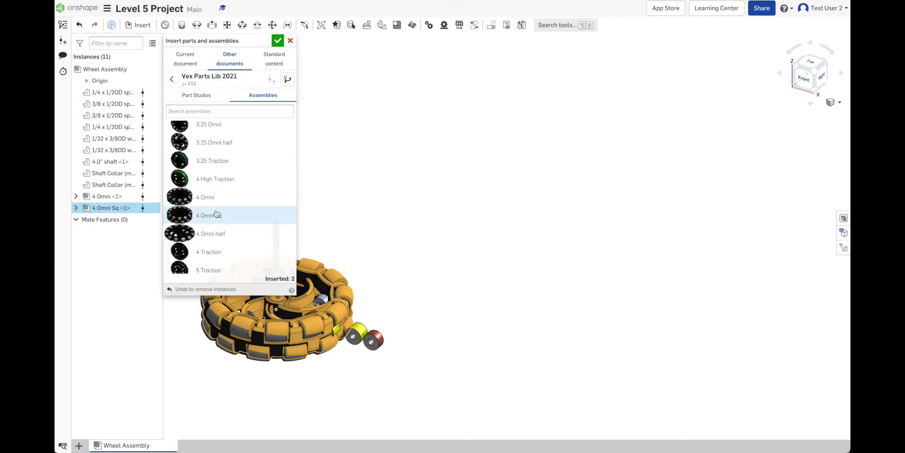
scroll(213, 210, "up", 6)
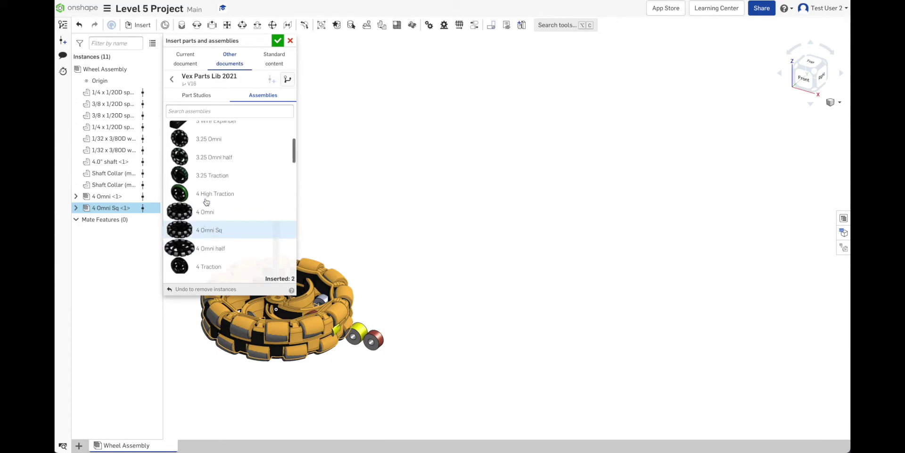
scroll(207, 203, "down", 6)
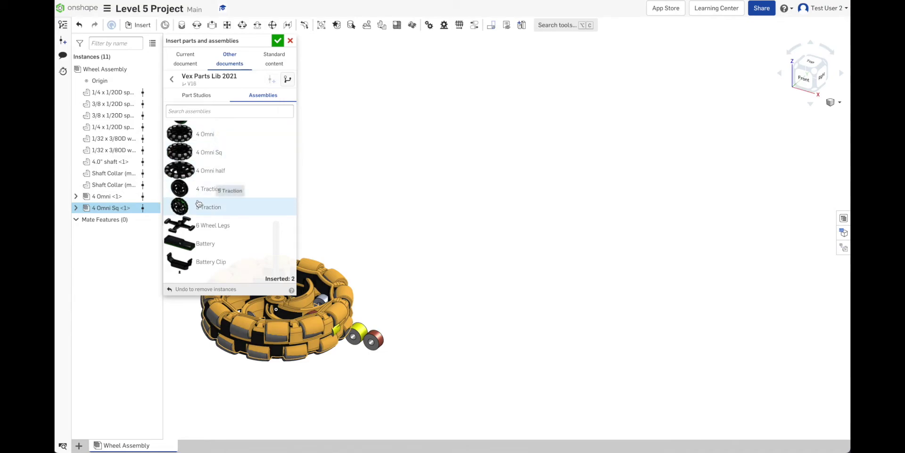
scroll(209, 203, "down", 3)
scroll(213, 203, "down", 3)
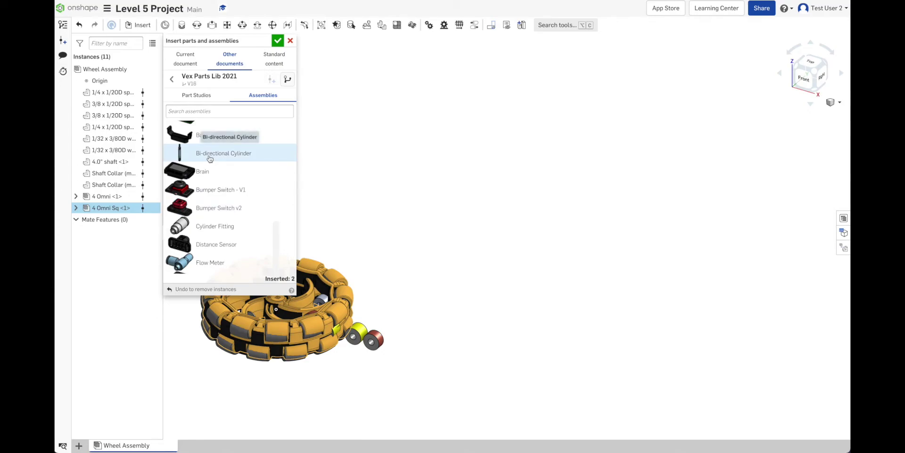
scroll(211, 169, "down", 3)
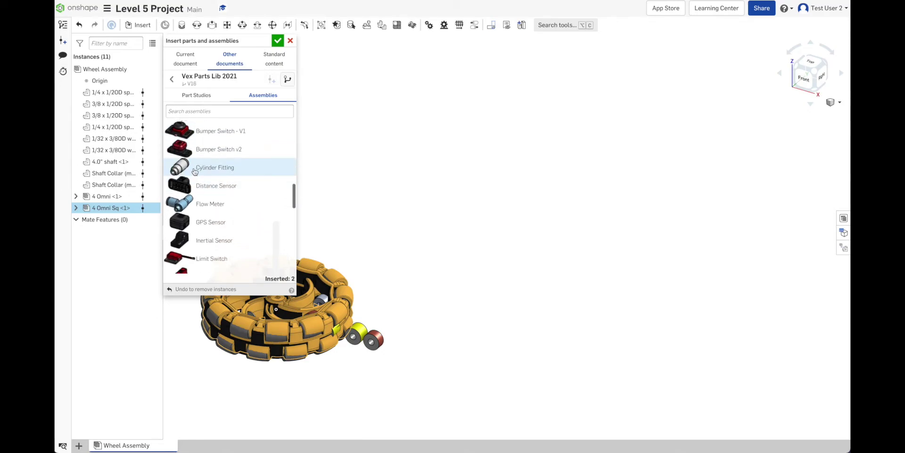
scroll(212, 230, "down", 5)
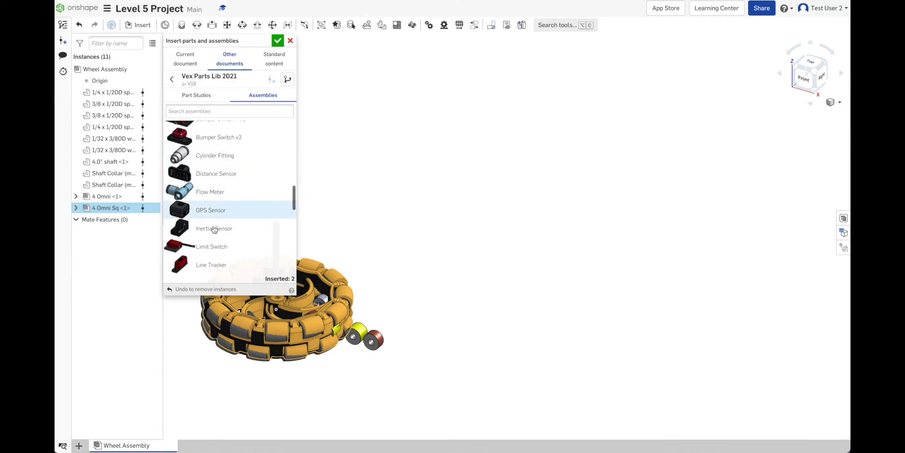
scroll(213, 231, "down", 5)
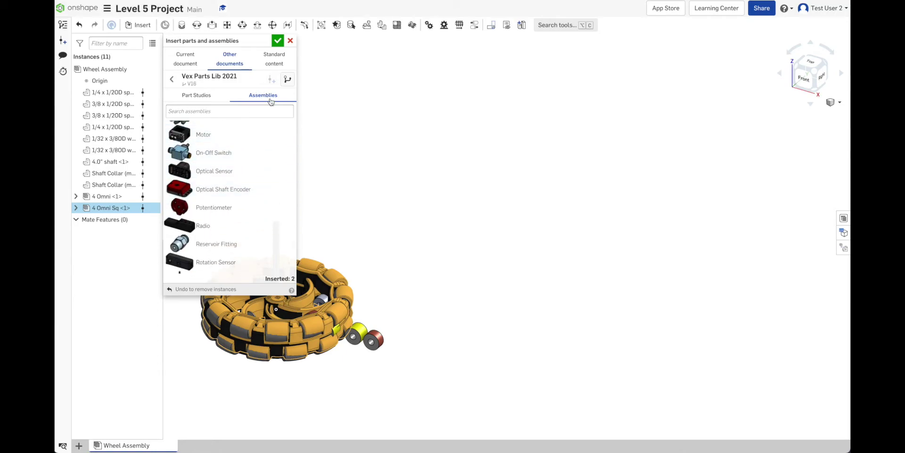
scroll(198, 225, "down", 3)
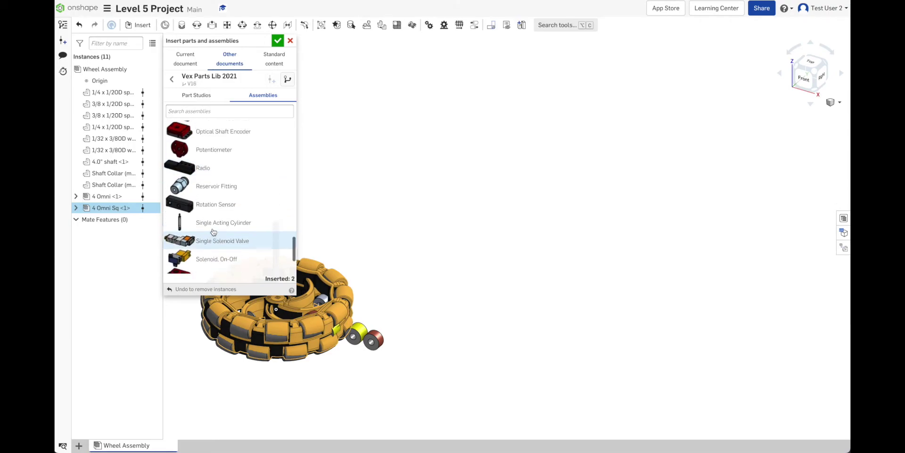
scroll(189, 221, "up", 4)
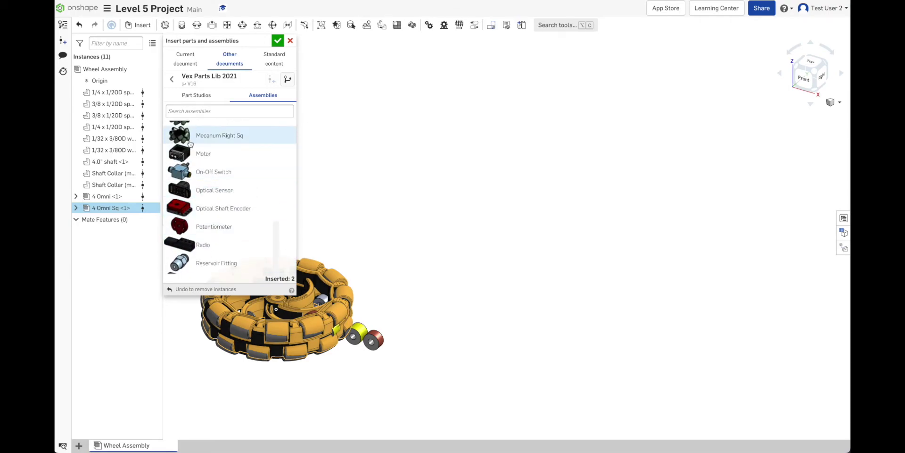
scroll(187, 142, "up", 10)
scroll(187, 141, "up", 6)
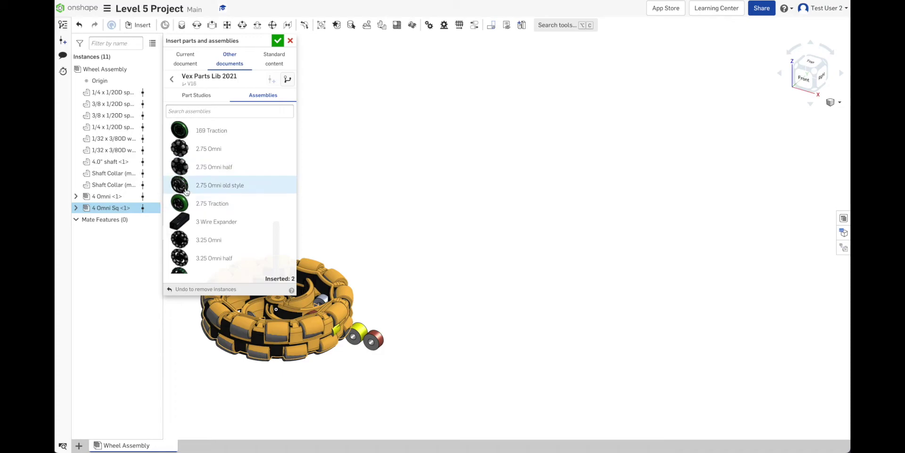
scroll(184, 217, "down", 2)
scroll(185, 216, "down", 15)
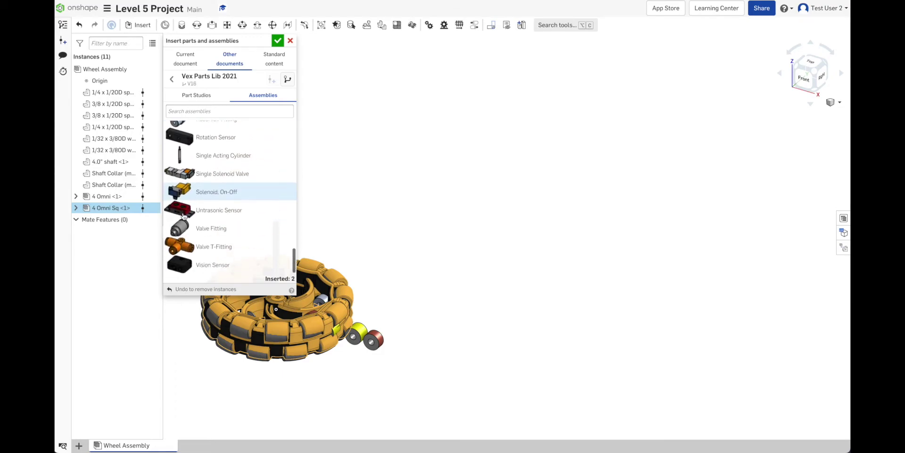
scroll(184, 216, "up", 10)
scroll(183, 216, "up", 5)
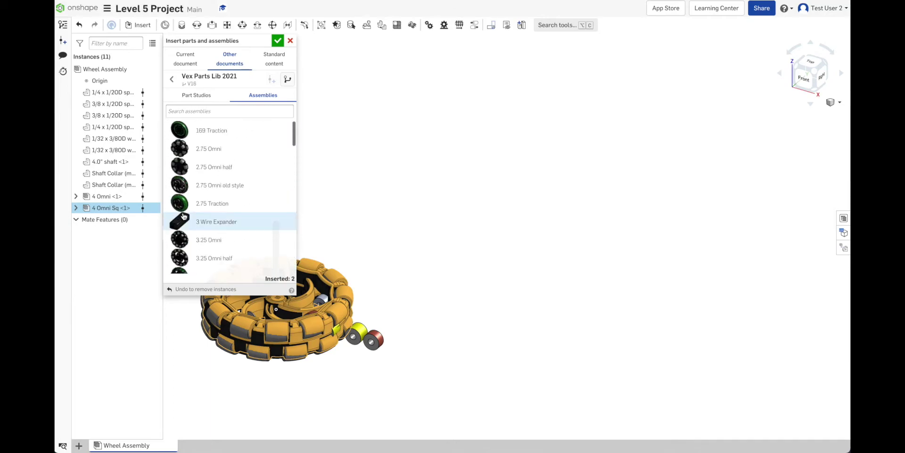
left_click(279, 41)
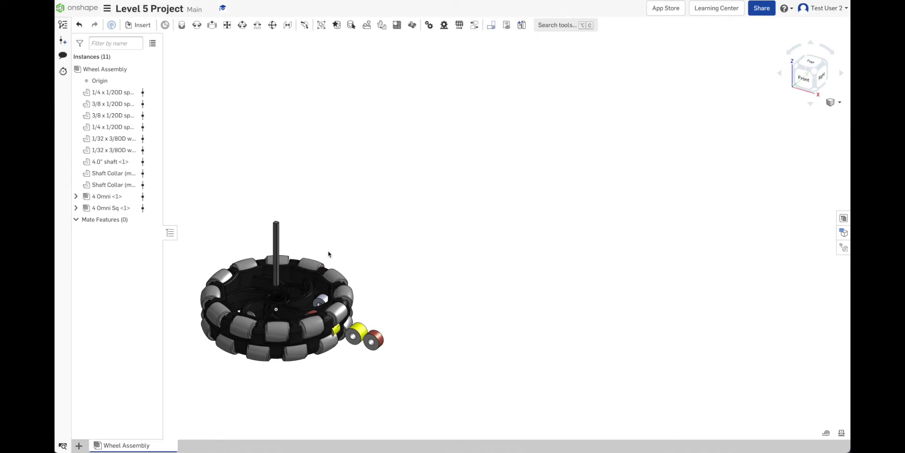
- Move the 4 Omni wheel about 6.5 in clear of the other parts and examine its hub bore
left_click(98, 198)
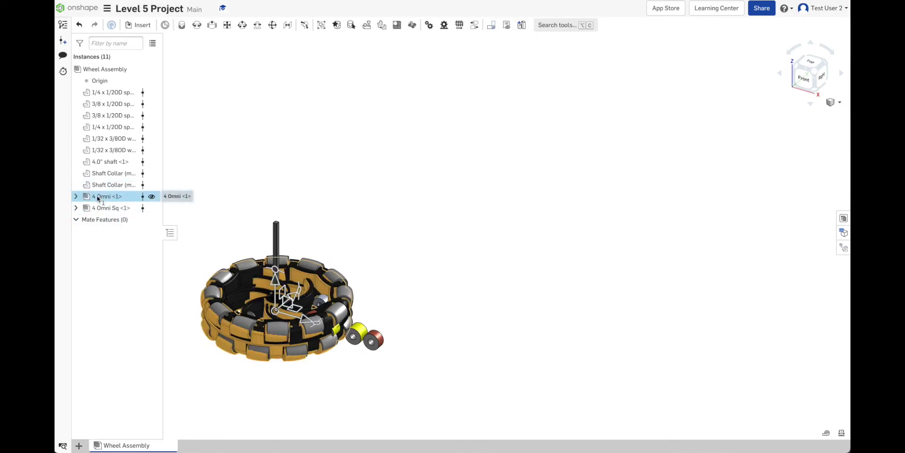
left_click(99, 208, "shift")
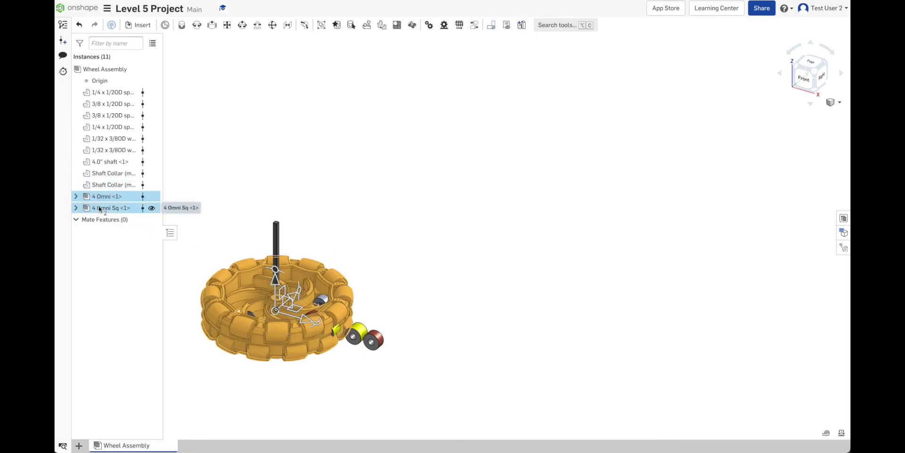
left_click(174, 190)
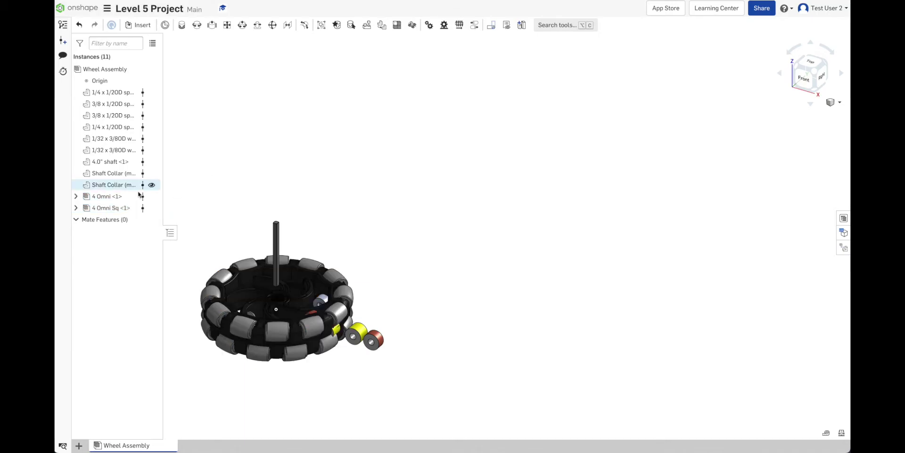
left_click(101, 195)
left_click_drag(295, 317, 479, 388)
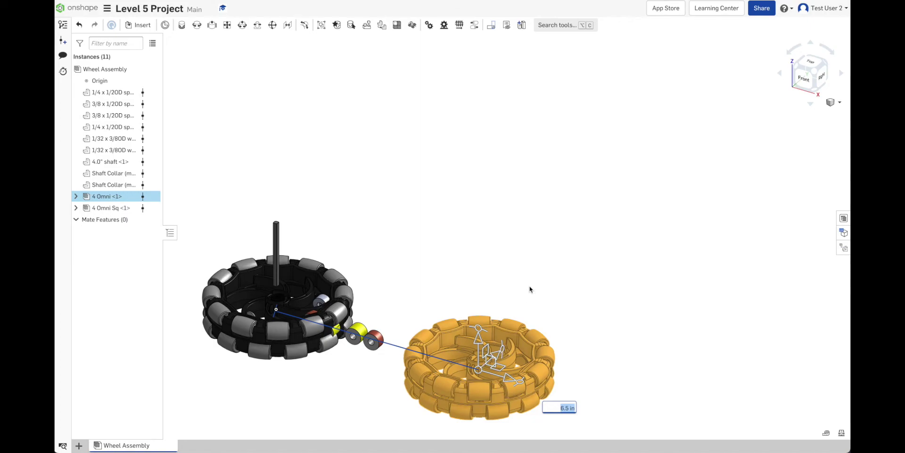
left_click(530, 293)
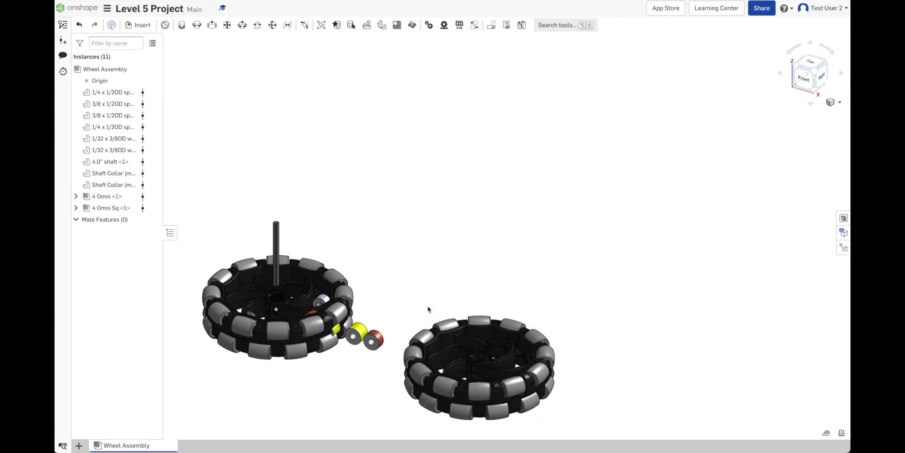
scroll(484, 366, "up", 10)
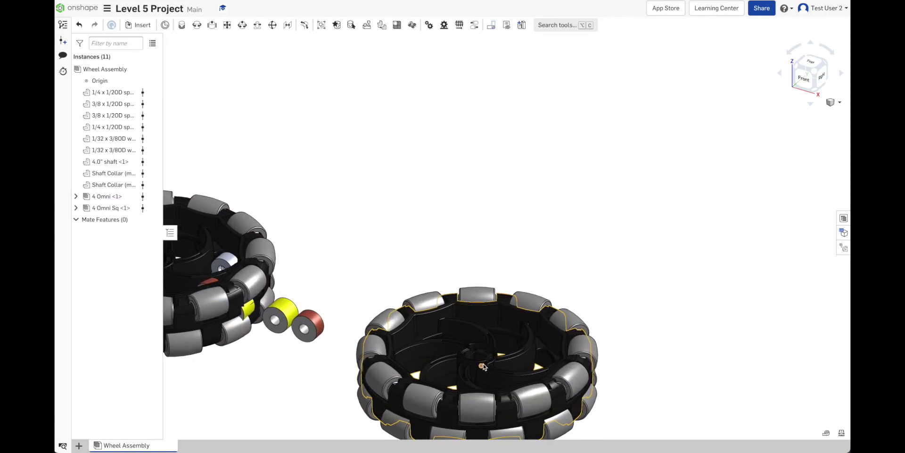
scroll(483, 365, "up", 5)
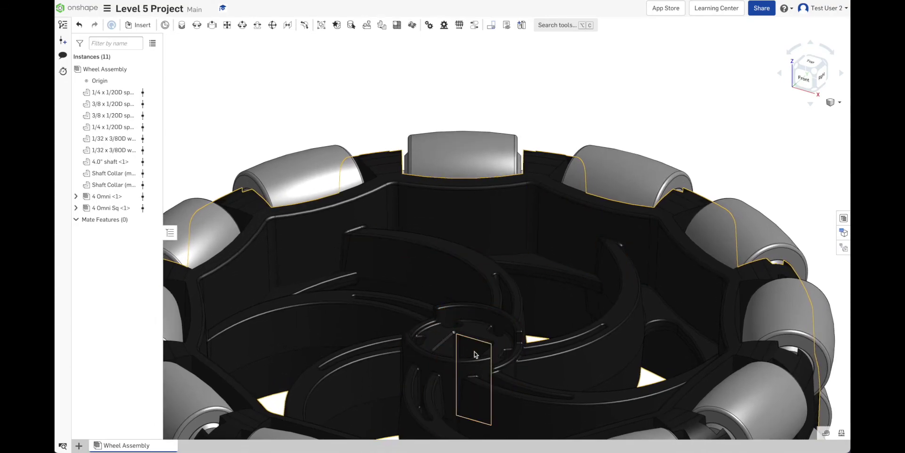
scroll(469, 354, "down", 1)
scroll(469, 354, "down", 10)
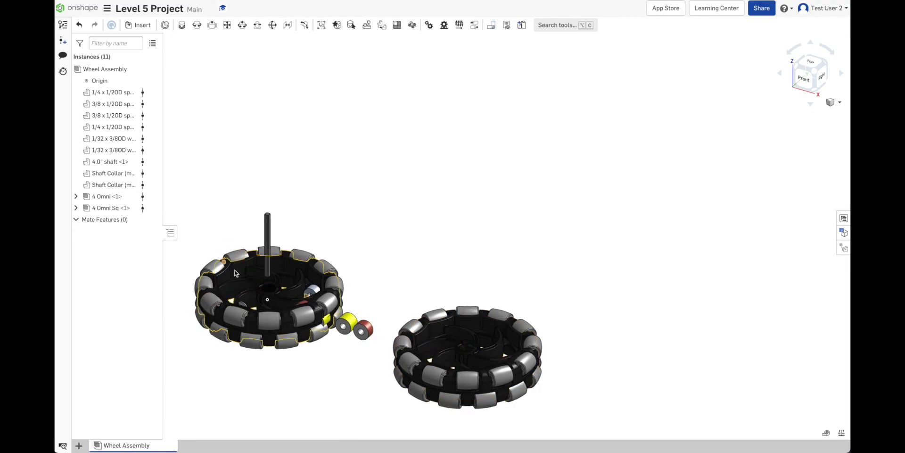
- Move the 4 Omni Sq wheel clear of the shaft, spacers and washers and examine its hub bore
left_click(110, 208)
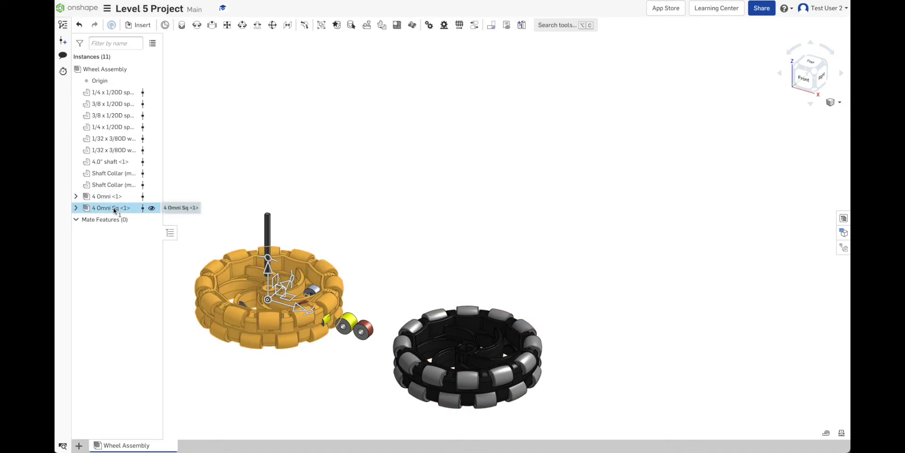
left_click_drag(286, 287, 396, 193)
left_click(486, 152)
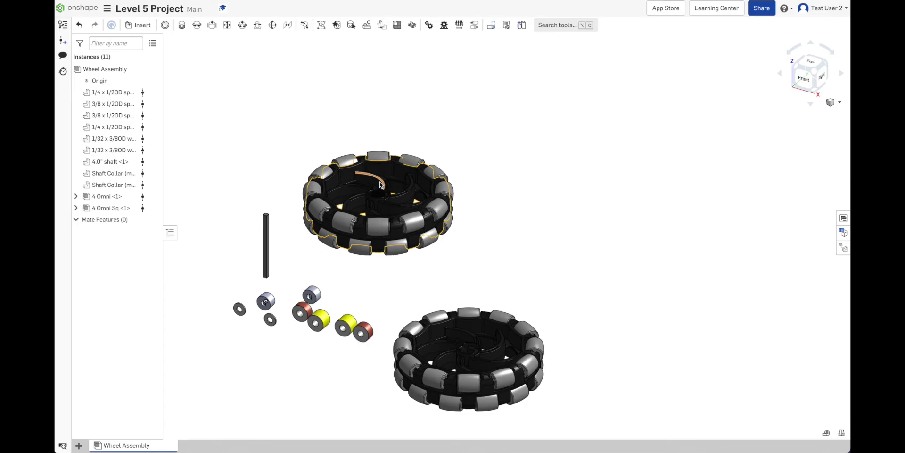
scroll(372, 191, "up", 10)
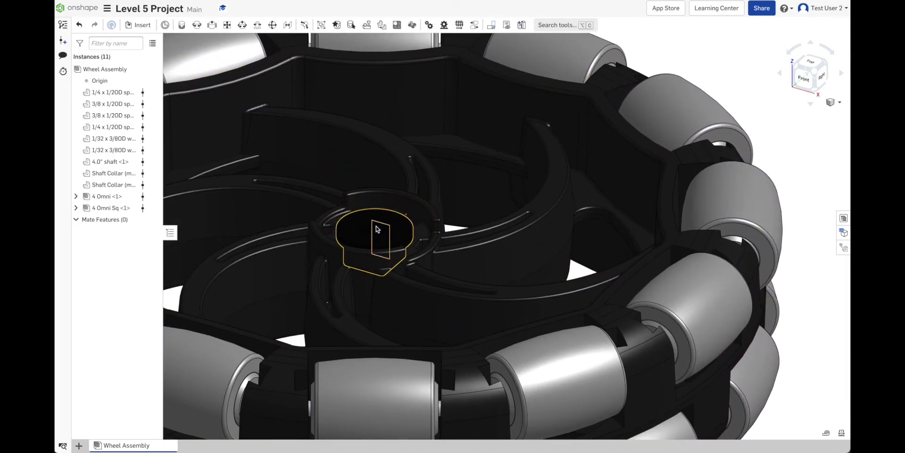
scroll(377, 229, "down", 15)
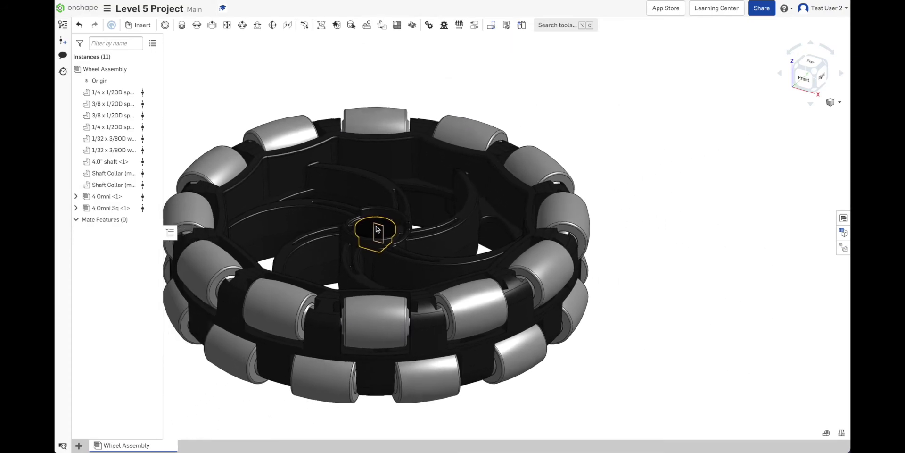
scroll(378, 229, "down", 5)
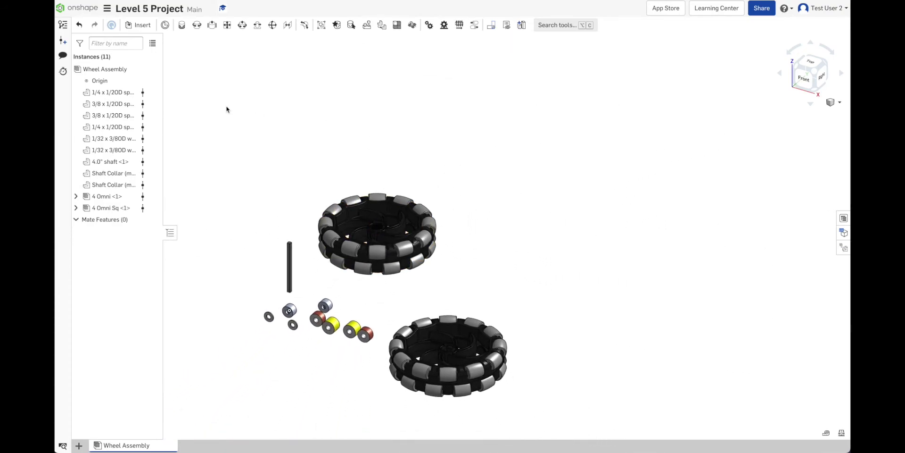
- Move the 4 Omni wheel farther away from the spacers and the 4 Omni Sq wheel
left_click(93, 199)
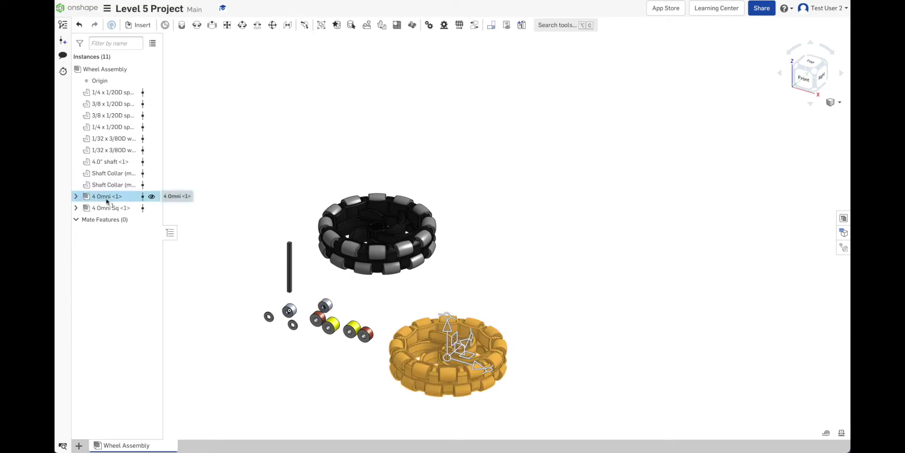
left_click_drag(452, 359, 551, 349)
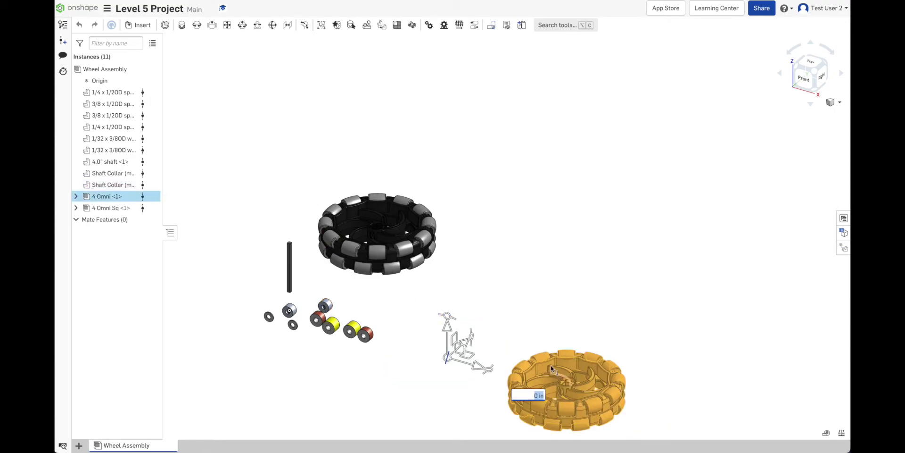
left_click(564, 304)
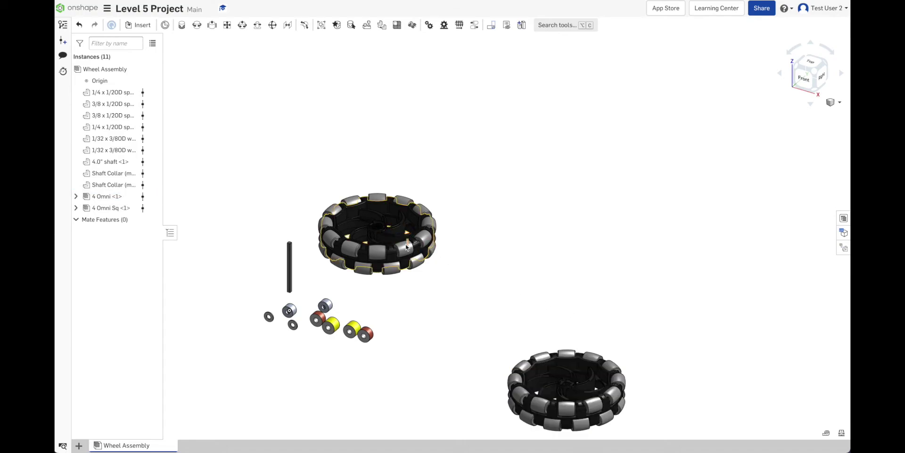
- Move the 4 Omni Sq wheel about 5.9 in farther from the small parts and delete the 4 Omni wheel
left_click_drag(404, 249, 566, 289)
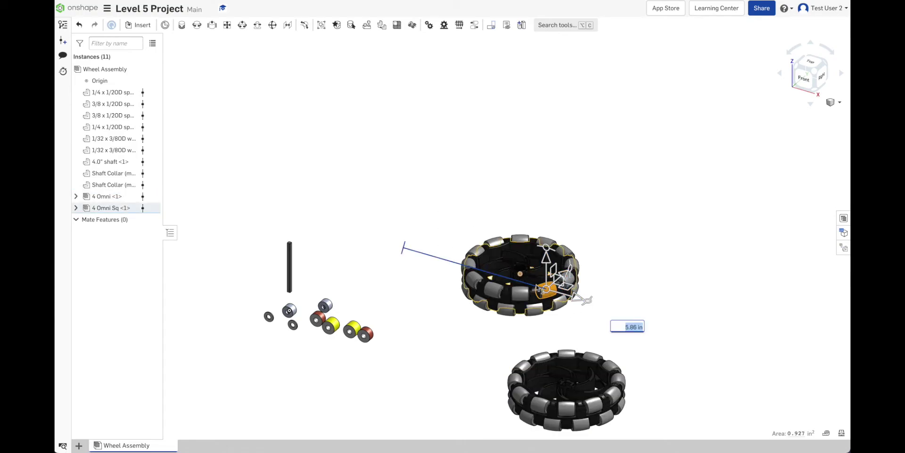
left_click(389, 208)
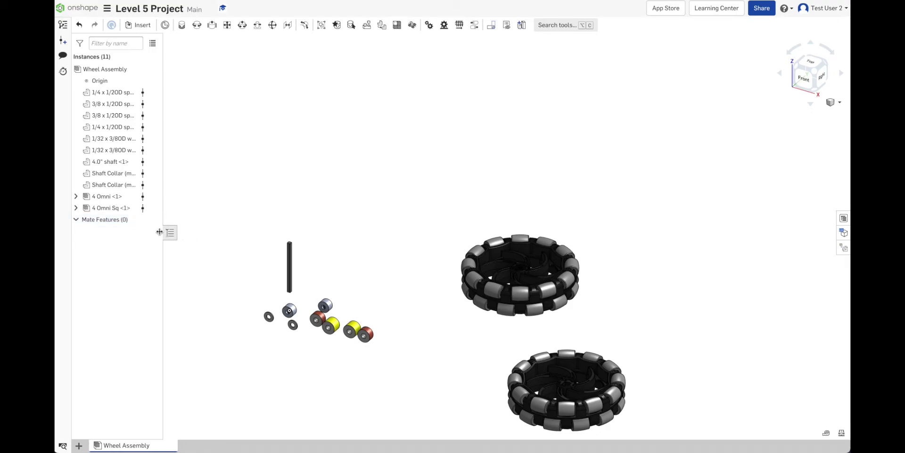
right_click(108, 197)
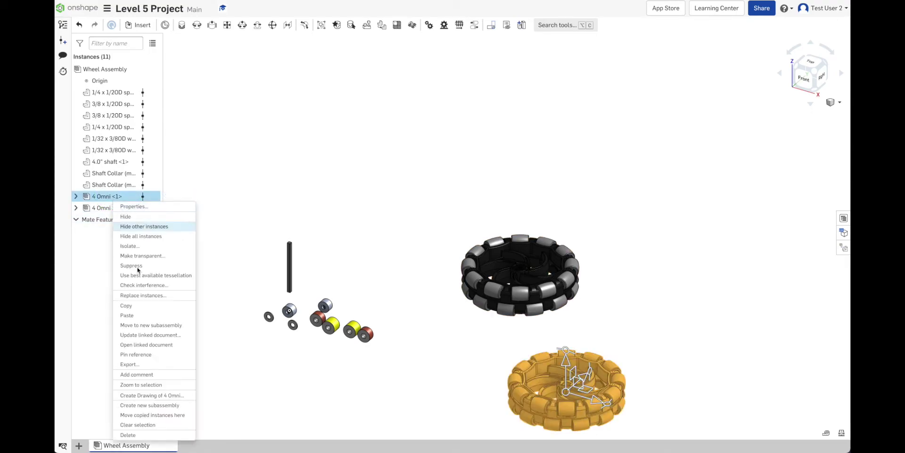
left_click(142, 433)
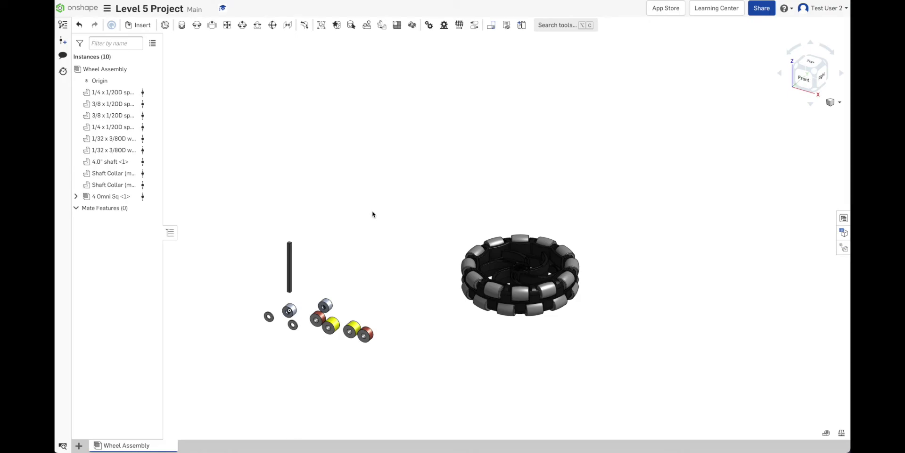
- In the assembly's bill of materials, add the Name column and remove the Part number column, closing the table when done
left_click(843, 218)
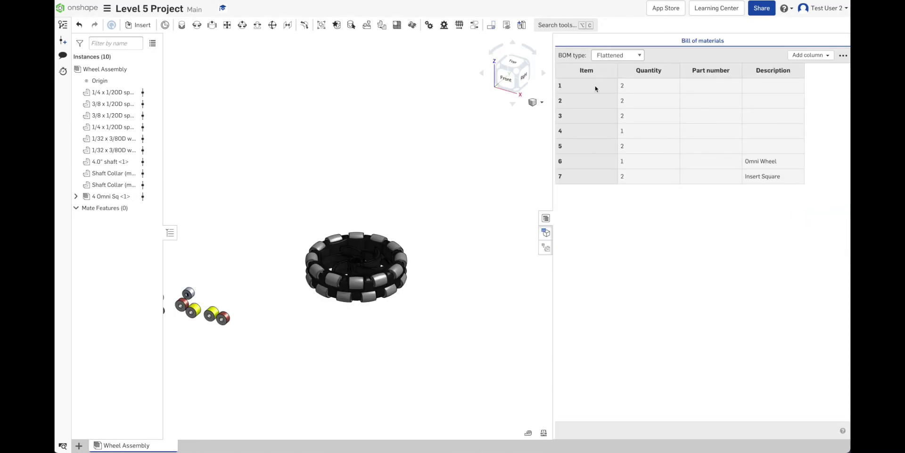
left_click(828, 55)
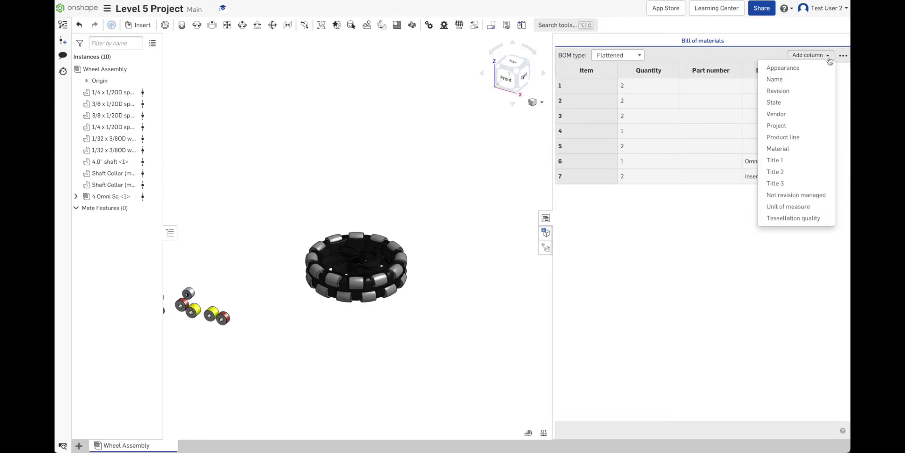
left_click(783, 79)
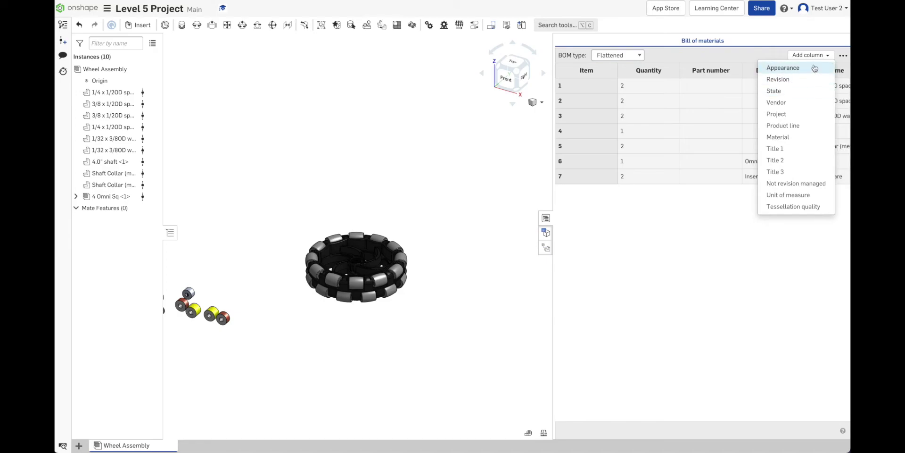
left_click(720, 272)
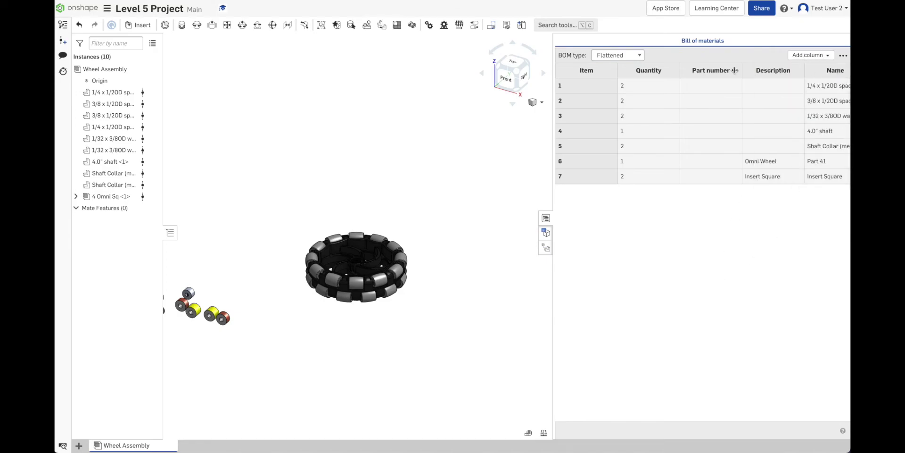
right_click(710, 71)
left_click(730, 104)
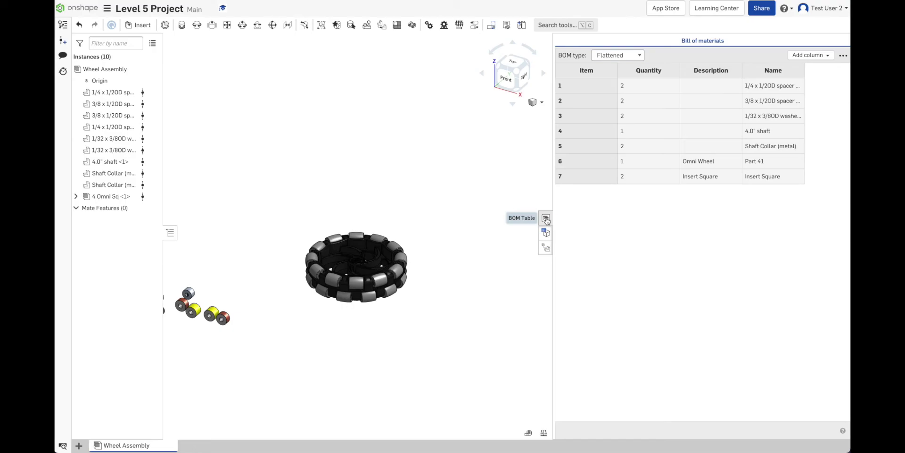
left_click(546, 218)
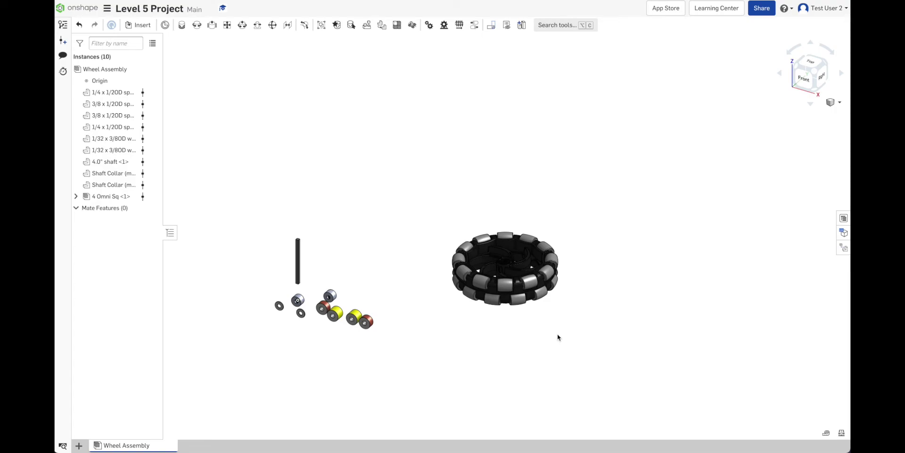
scroll(558, 337, "up", 1)
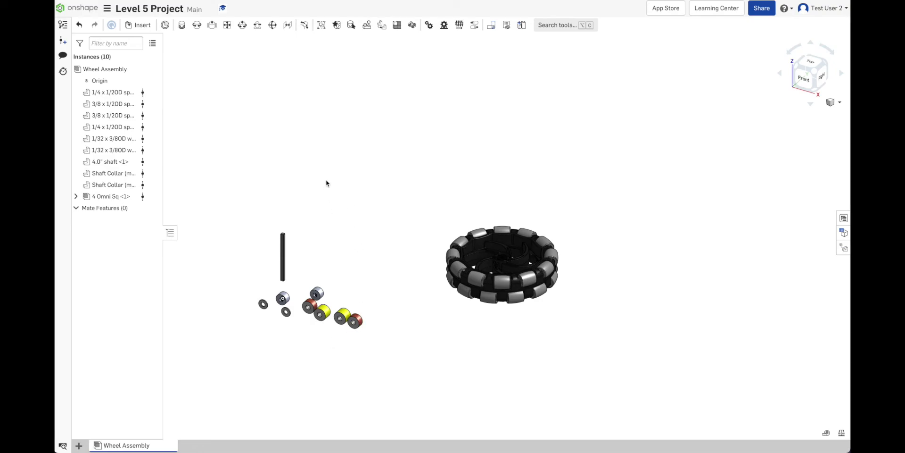
scroll(335, 182, "down", 2)
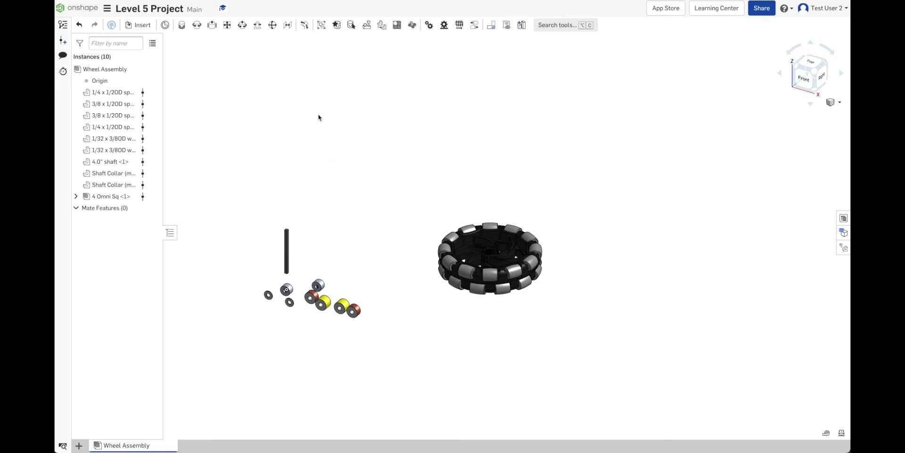
- Open Vex Parts Lib 2021 from the recently opened documents and browse its Nuts & Bolts, Beams and Motion categories, including 1x5x1 Cs Aluminum
left_click(83, 9)
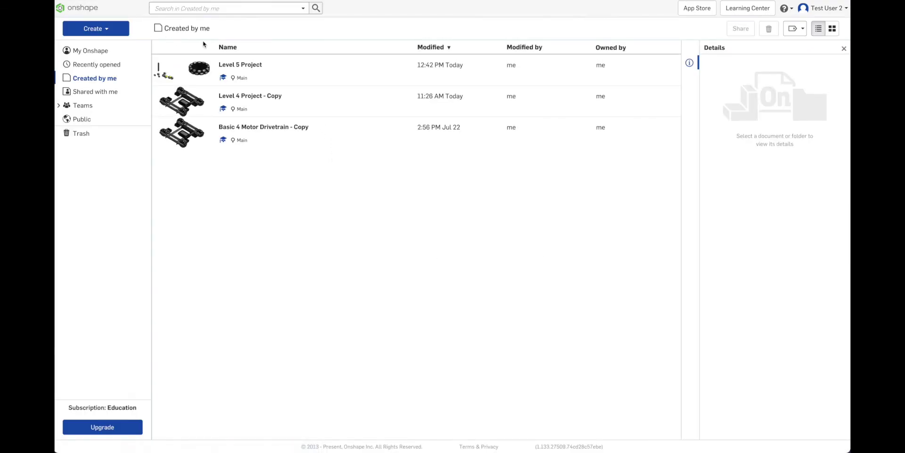
left_click(95, 64)
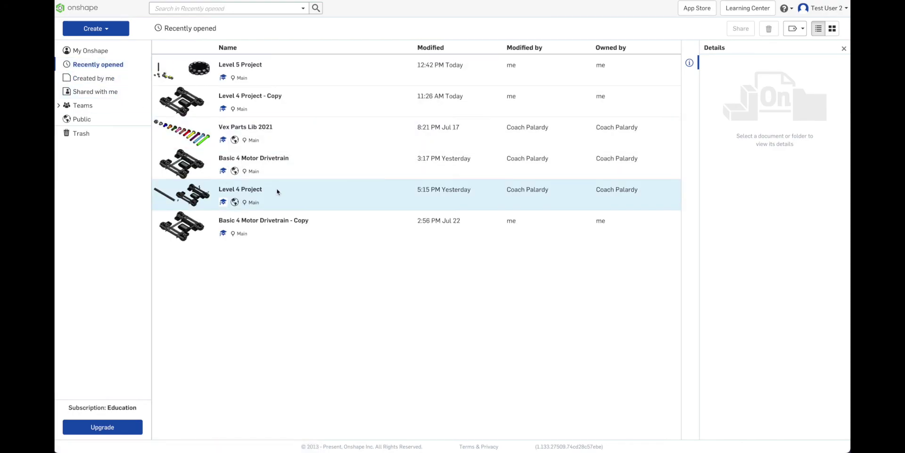
double_click(259, 133)
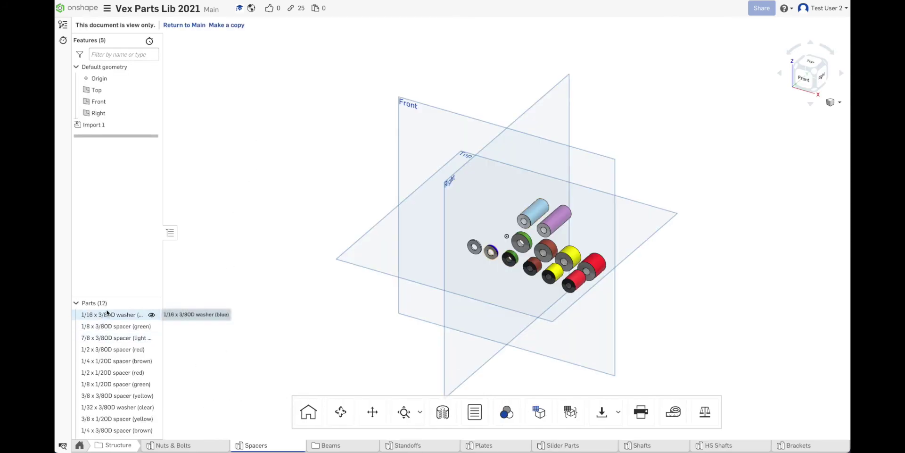
left_click(192, 446)
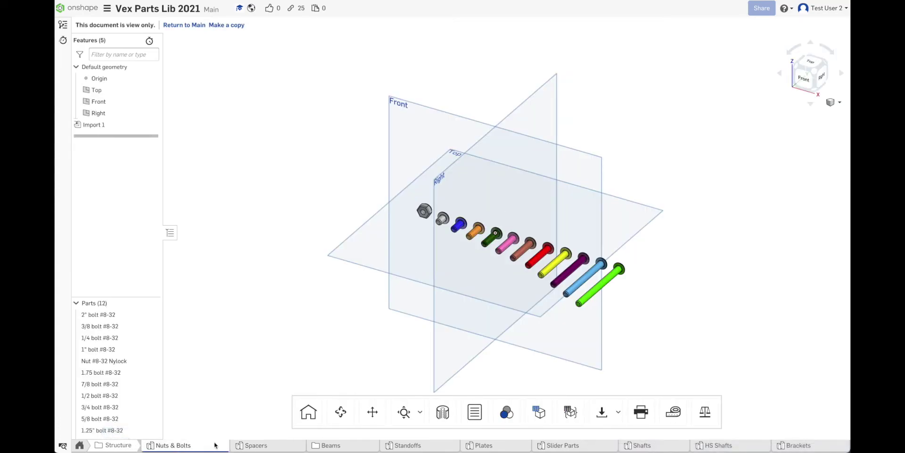
left_click(331, 445)
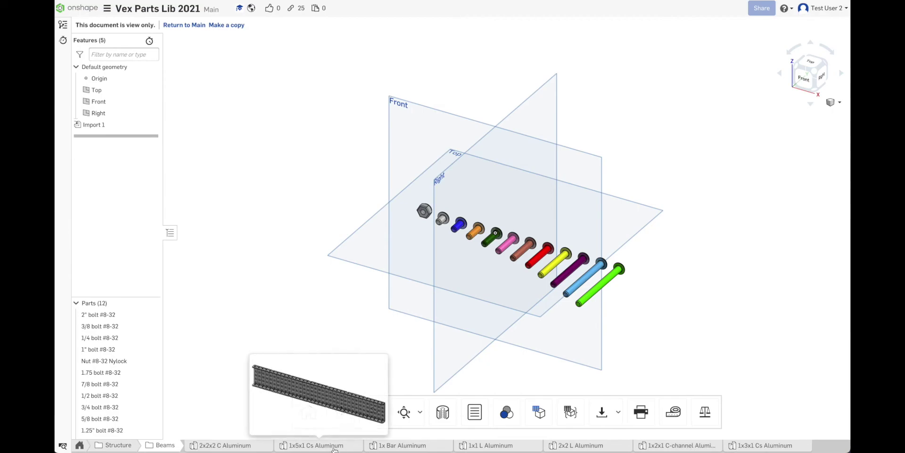
left_click(329, 447)
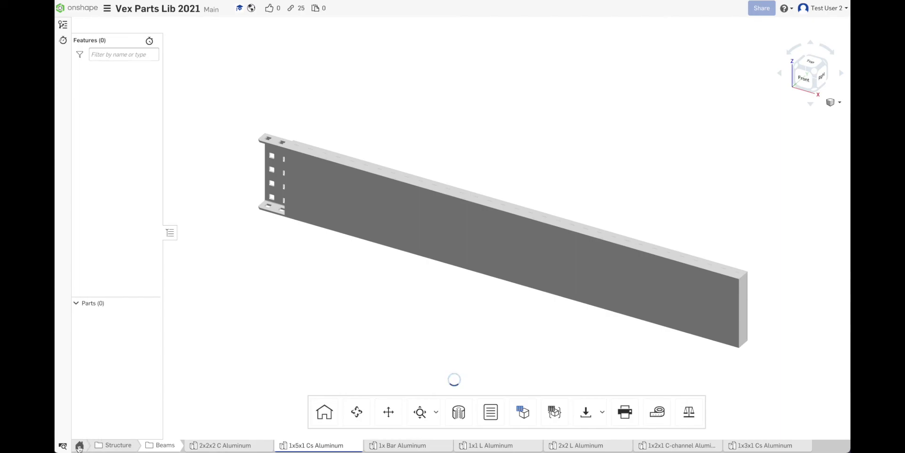
left_click(79, 446)
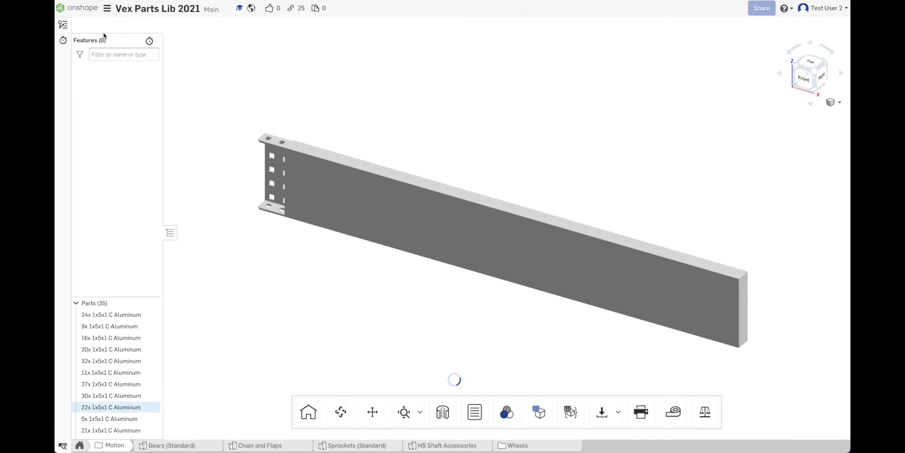
- Try to copy the library's active workspace to a new document named Vex Parts Lib 2021 - Copy
left_click(107, 8)
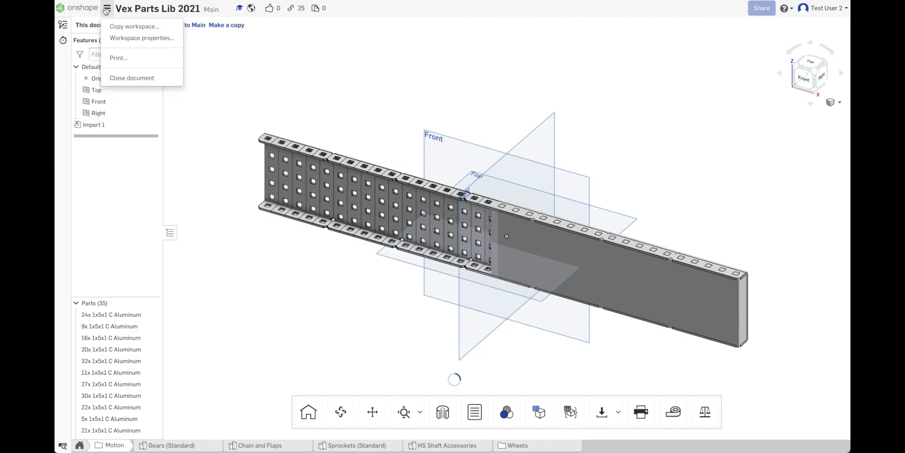
left_click(127, 28)
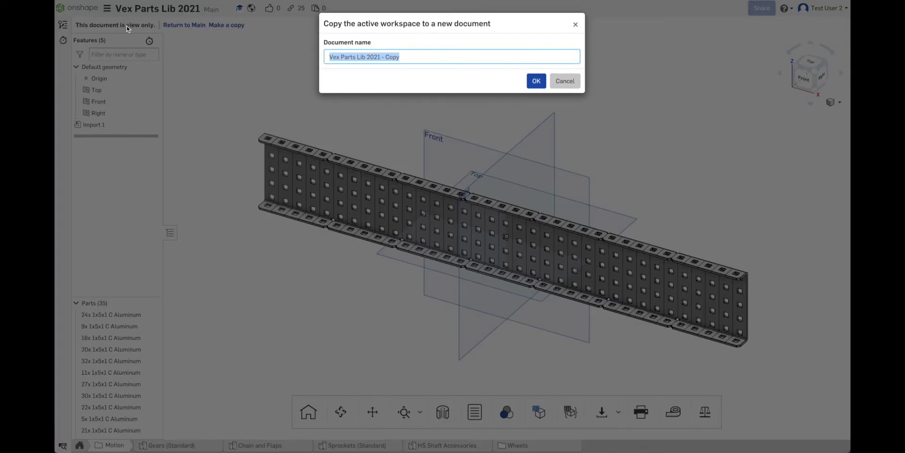
left_click(536, 81)
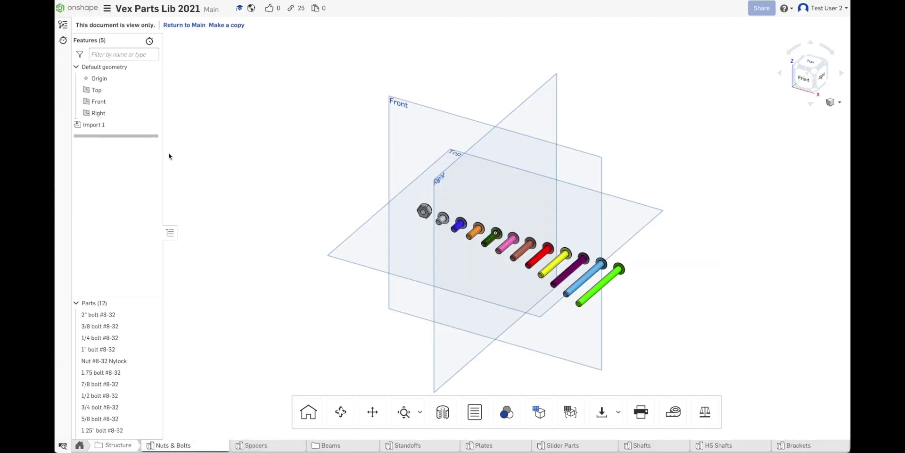
- Return to the Level 5 Project document from the recently opened documents
left_click(85, 11)
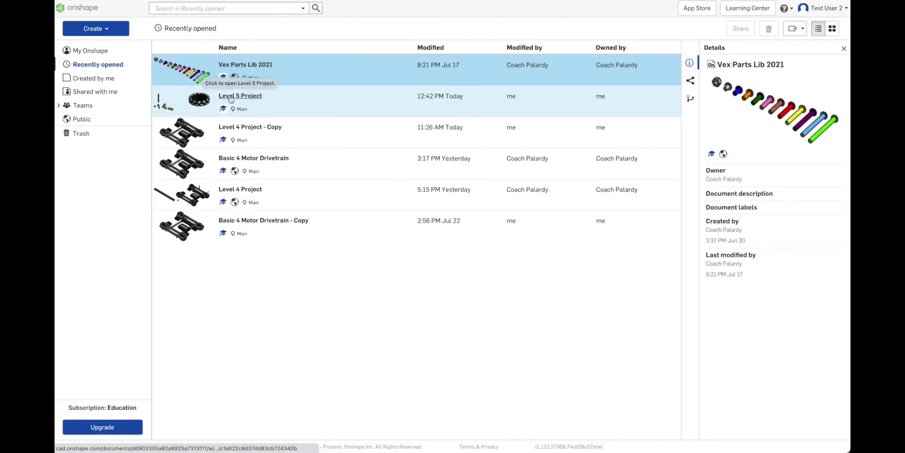
left_click(255, 96)
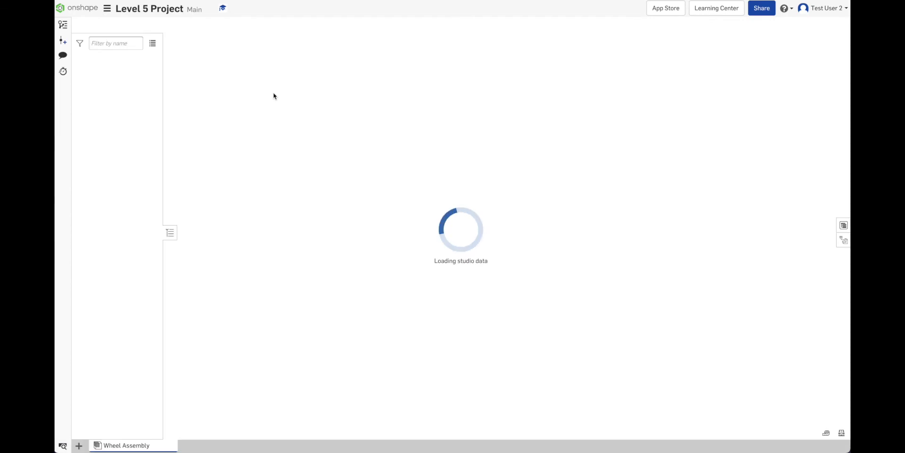